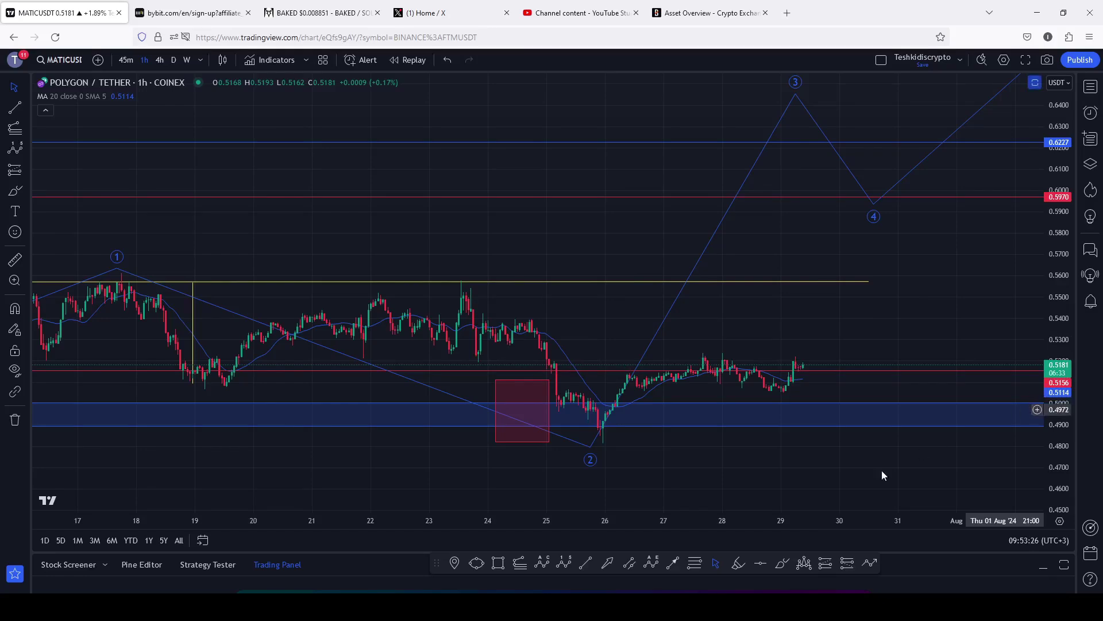
- Sketch freehand marks around the latest candles and a rally path, then delete both
left_click(782, 565)
mouse_move(802, 373)
left_mouse_down()
mouse_move(771, 395)
mouse_move(805, 400)
mouse_move(823, 384)
mouse_move(794, 376)
mouse_move(803, 324)
left_mouse_up()
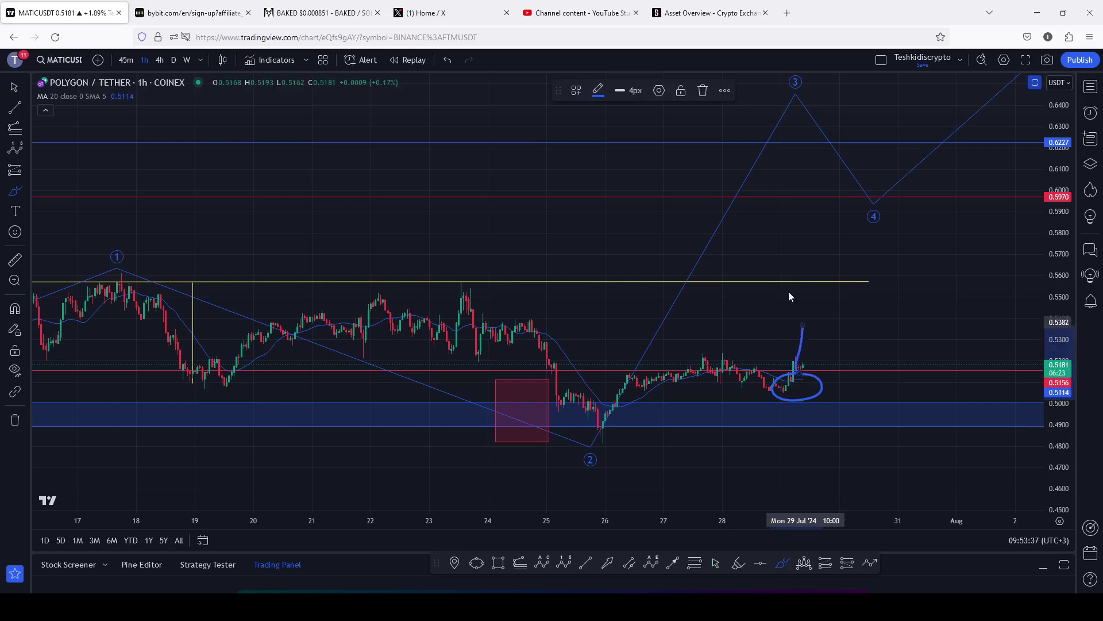
left_click(704, 91)
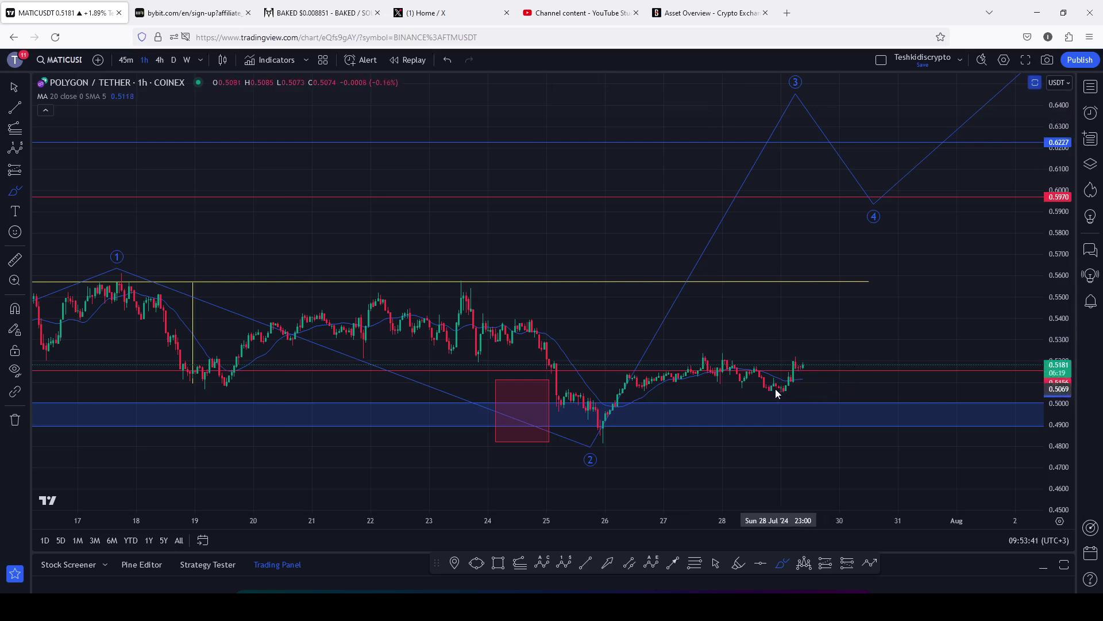
mouse_move(776, 386)
left_mouse_down()
mouse_move(790, 341)
mouse_move(807, 373)
mouse_move(837, 246)
left_mouse_up()
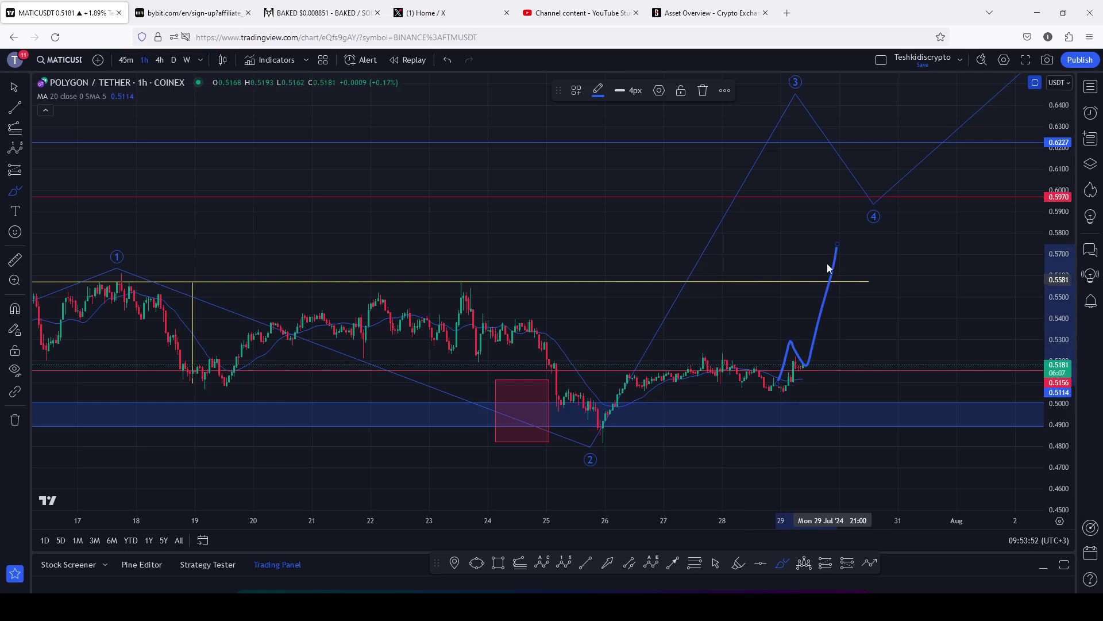
left_click(703, 92)
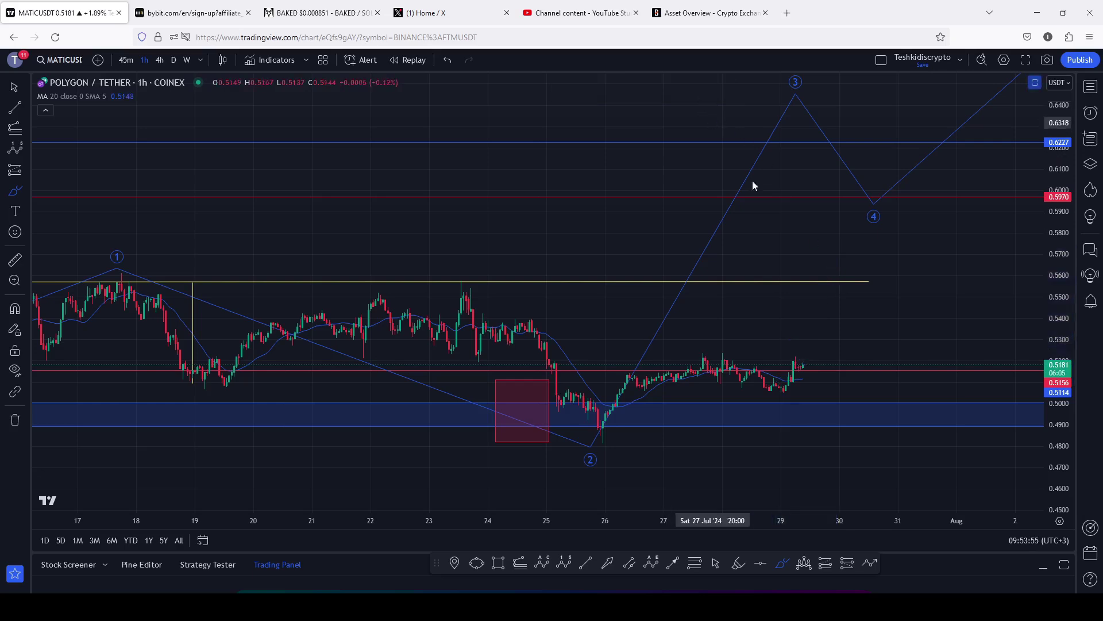
- Return to selection mode and pan the chart upward with a taller price scale
left_click(716, 563)
left_click_drag(763, 482, 754, 432)
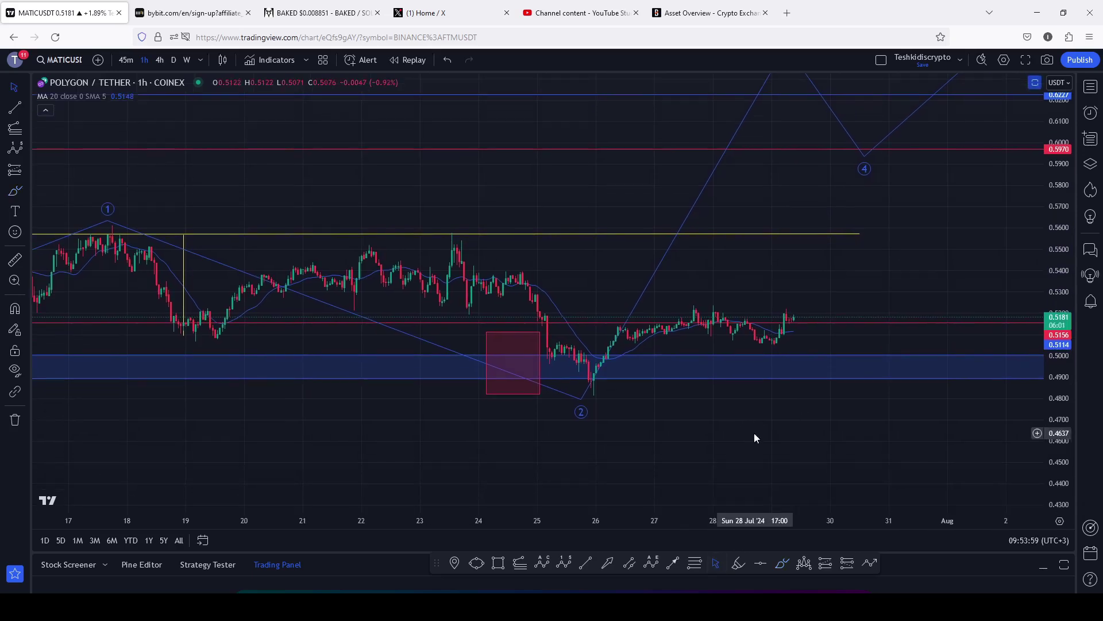
left_click_drag(1056, 349, 1056, 355)
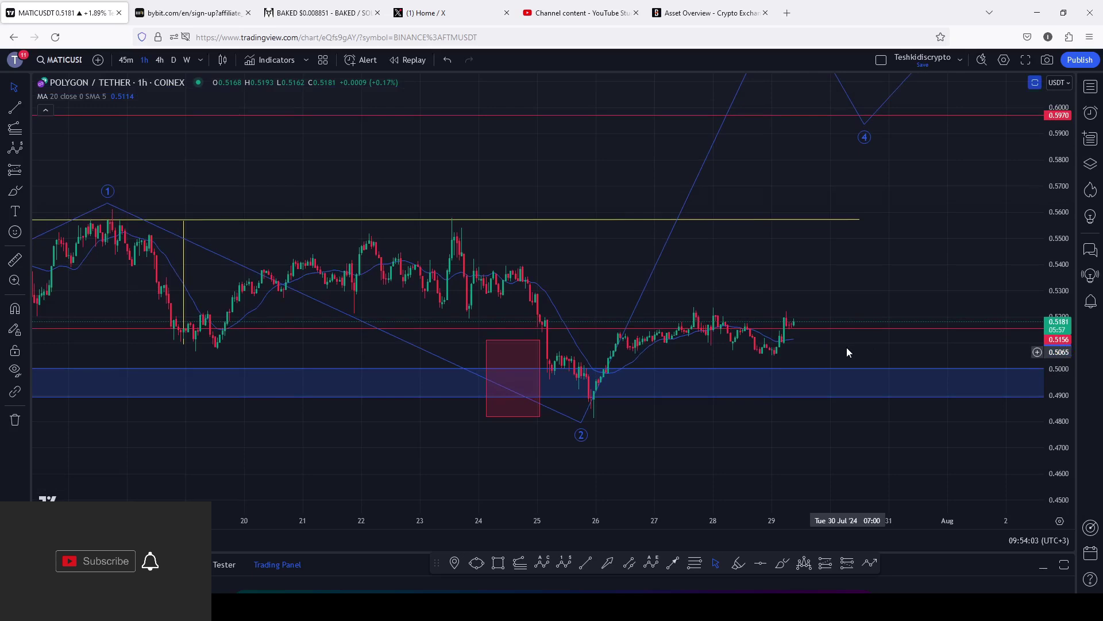
left_click_drag(846, 347, 849, 320)
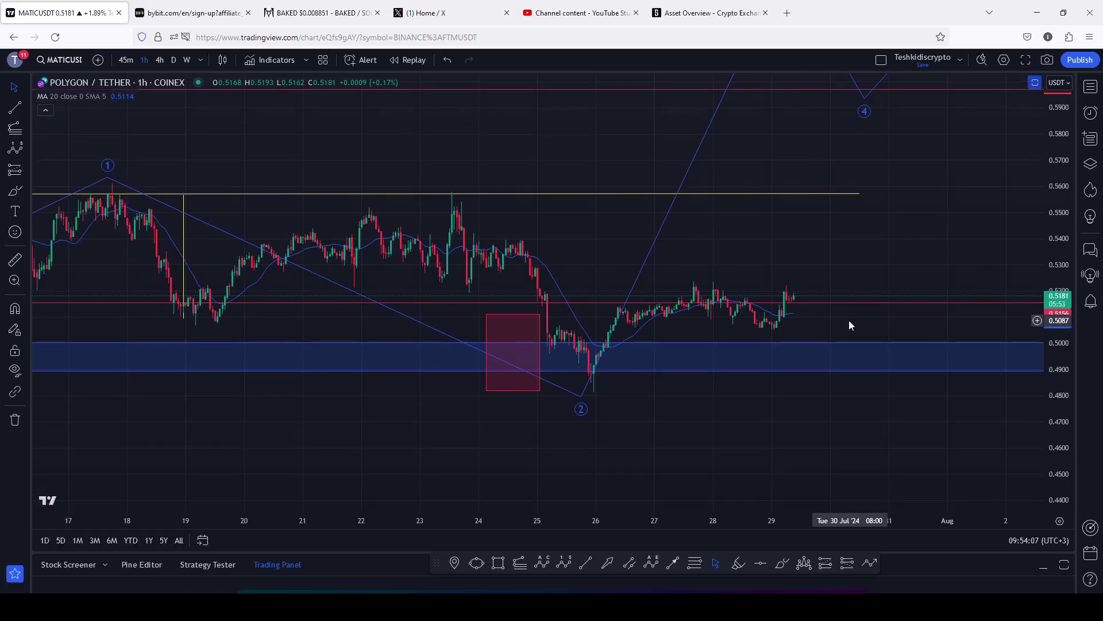
- Highlight the deposit bonus sentence on the Bybit sign-up page, then return to the MATIC chart
left_click(192, 14)
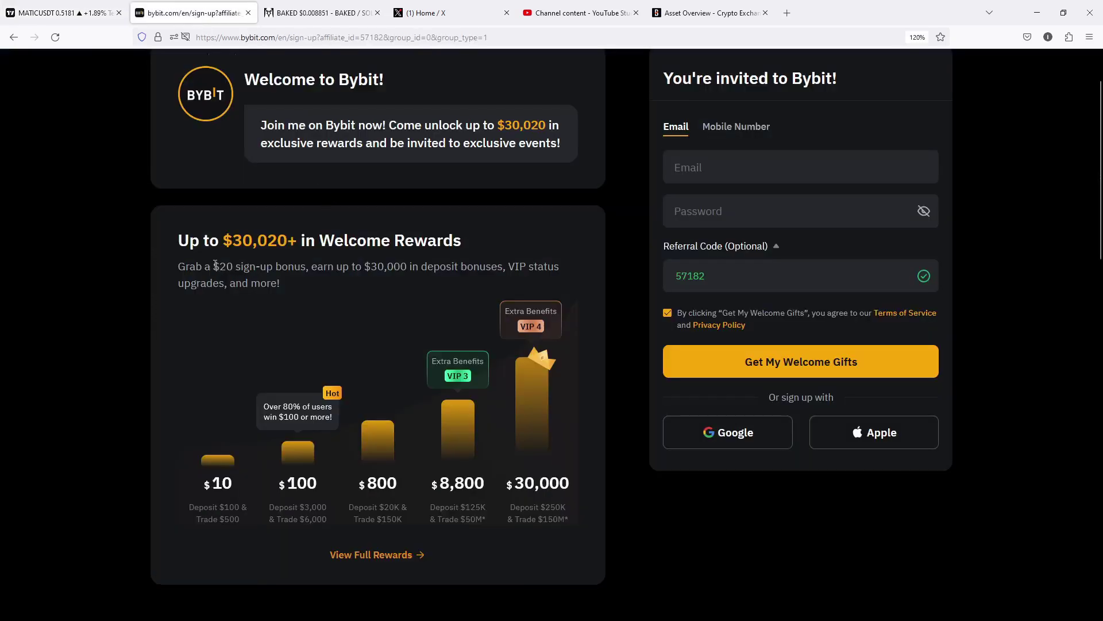
left_click_drag(215, 266, 503, 280)
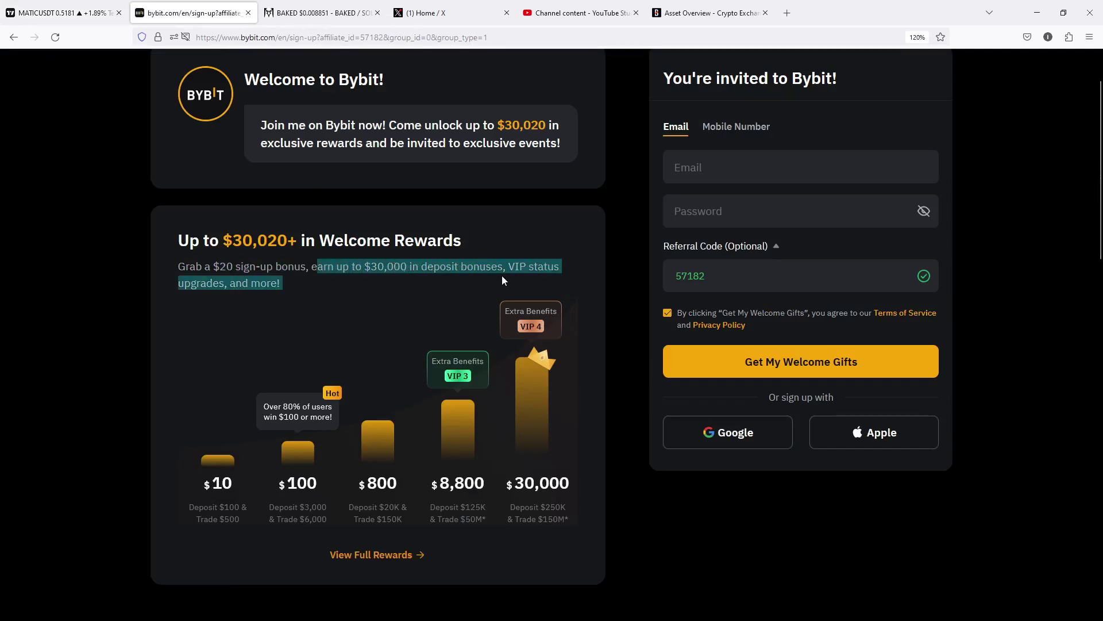
left_click(72, 12)
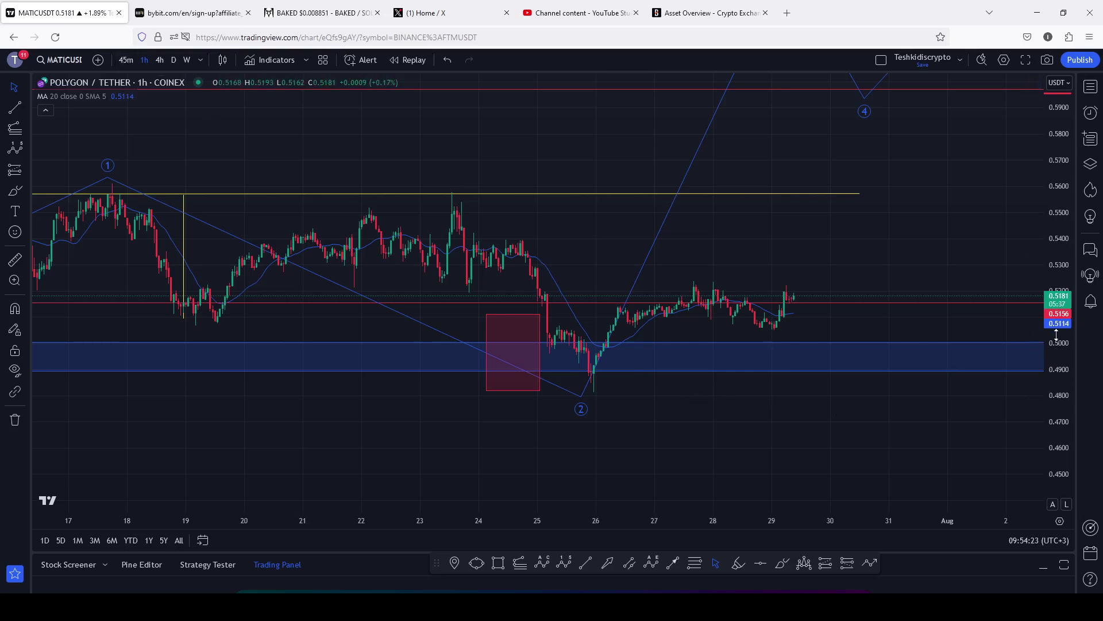
left_click_drag(1061, 337, 1061, 316)
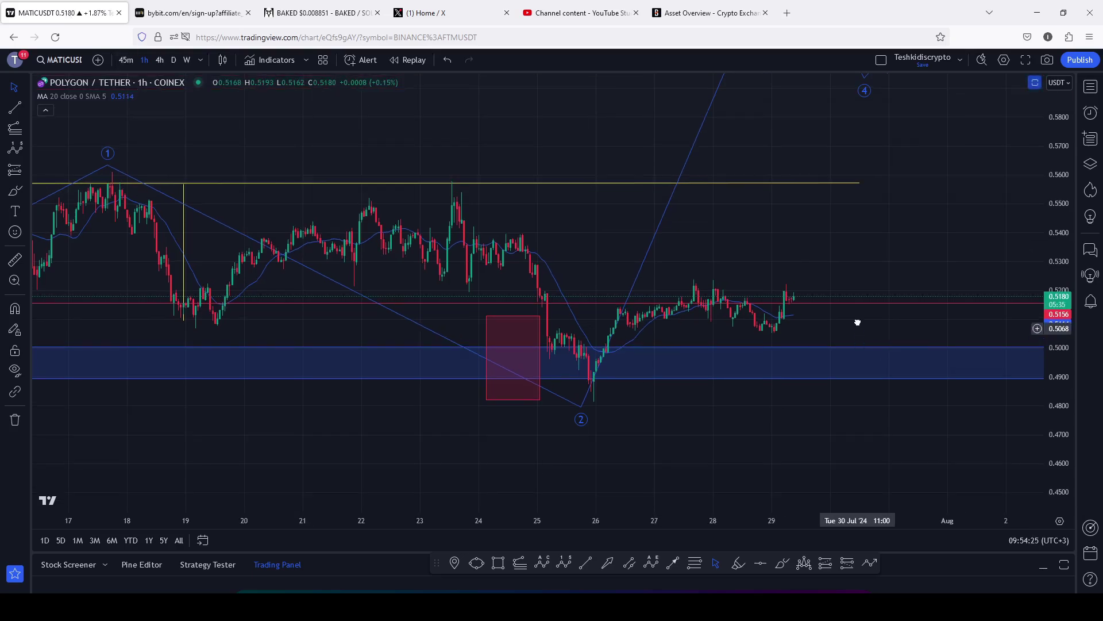
left_click_drag(854, 320, 851, 303)
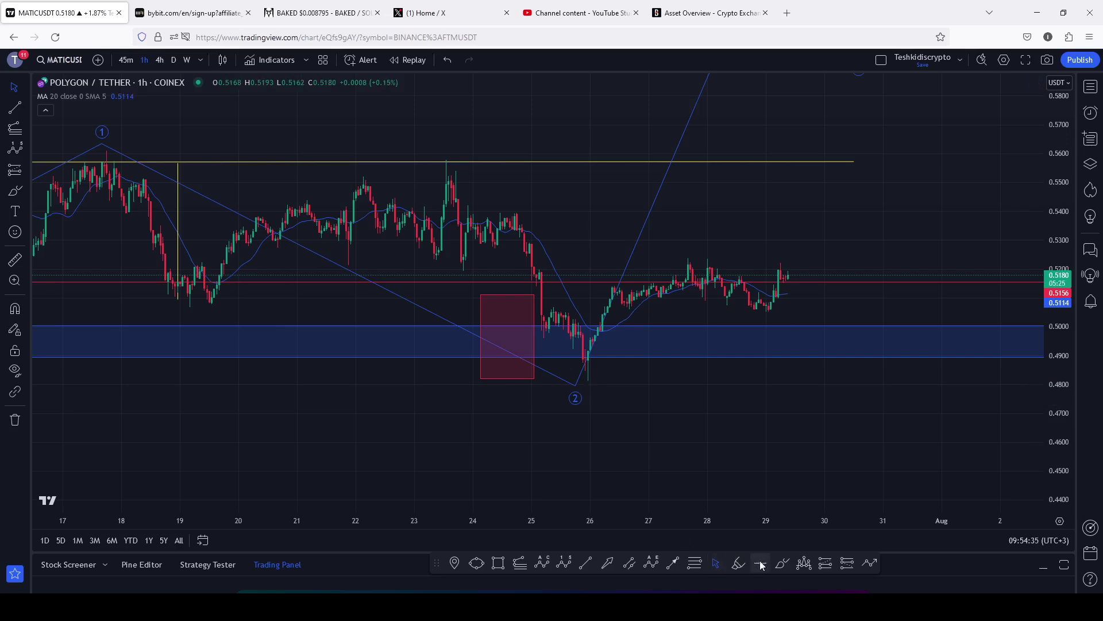
left_click(781, 563)
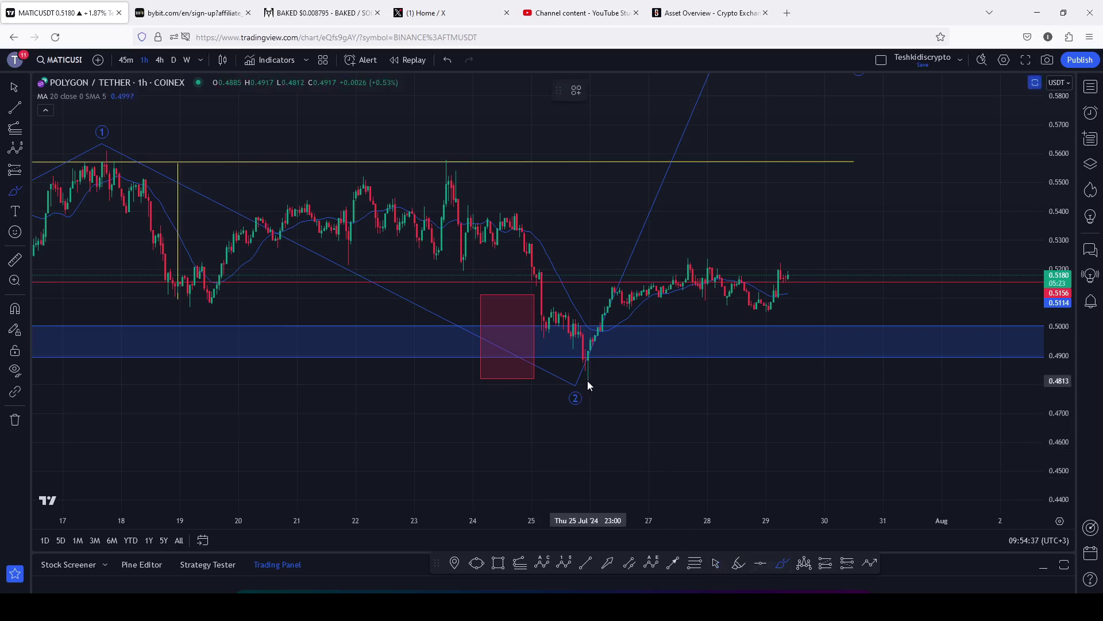
mouse_move(592, 363)
left_mouse_down()
mouse_move(574, 373)
mouse_move(575, 399)
mouse_move(608, 381)
mouse_move(585, 363)
mouse_move(699, 260)
left_mouse_up()
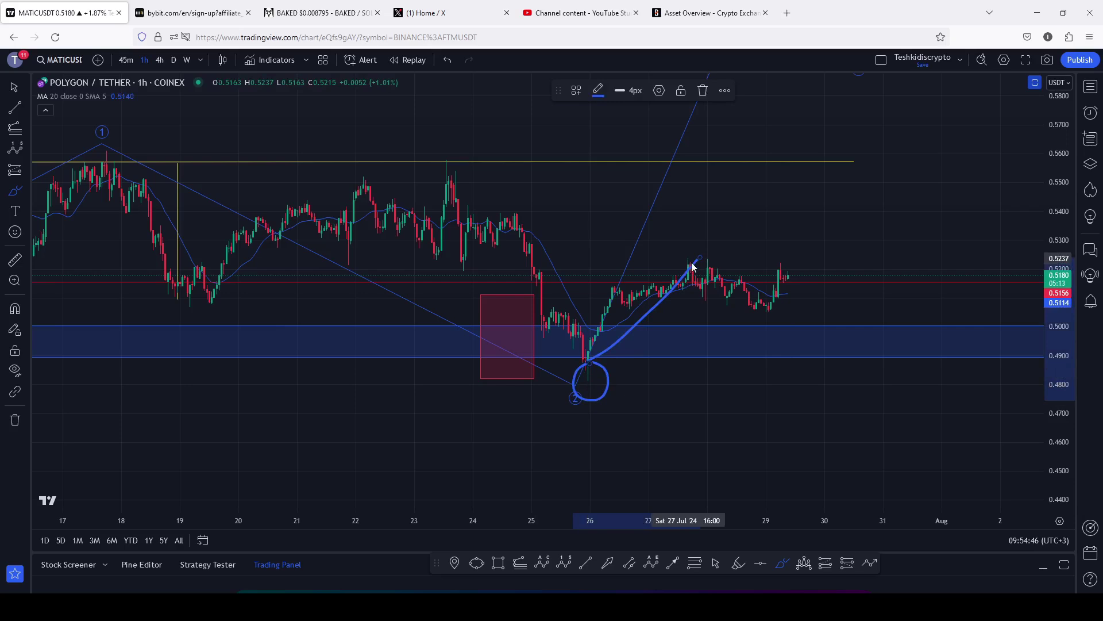
left_click(702, 91)
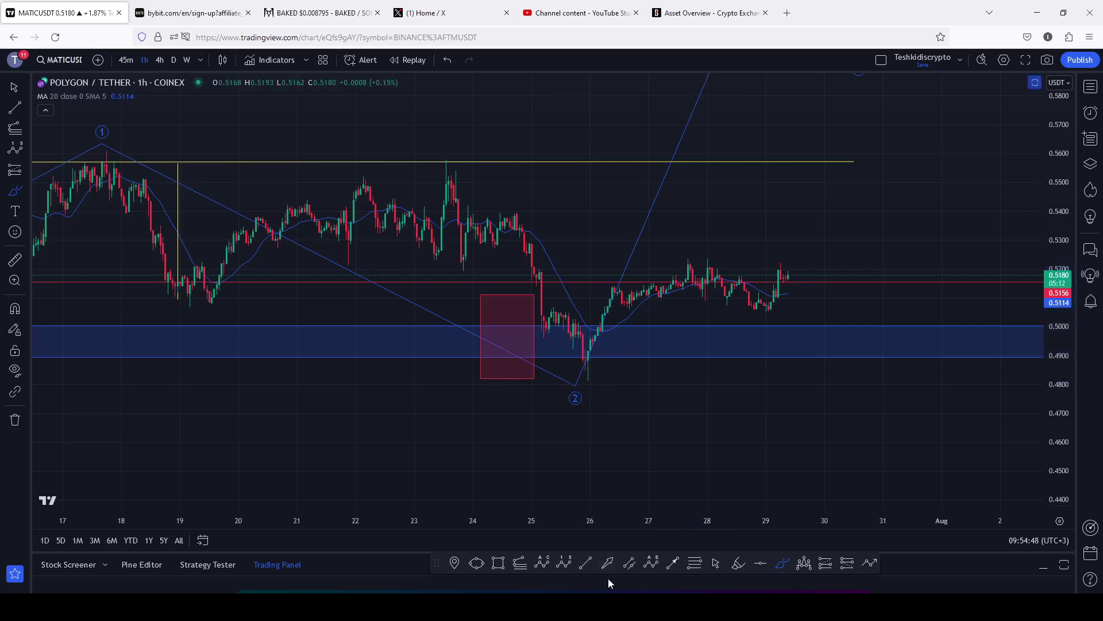
- Draw an Elliott impulse wave from the wave 2 low through the 27 Jul high, 28 Jul low, and three projected points
left_click(564, 562)
left_click(578, 377)
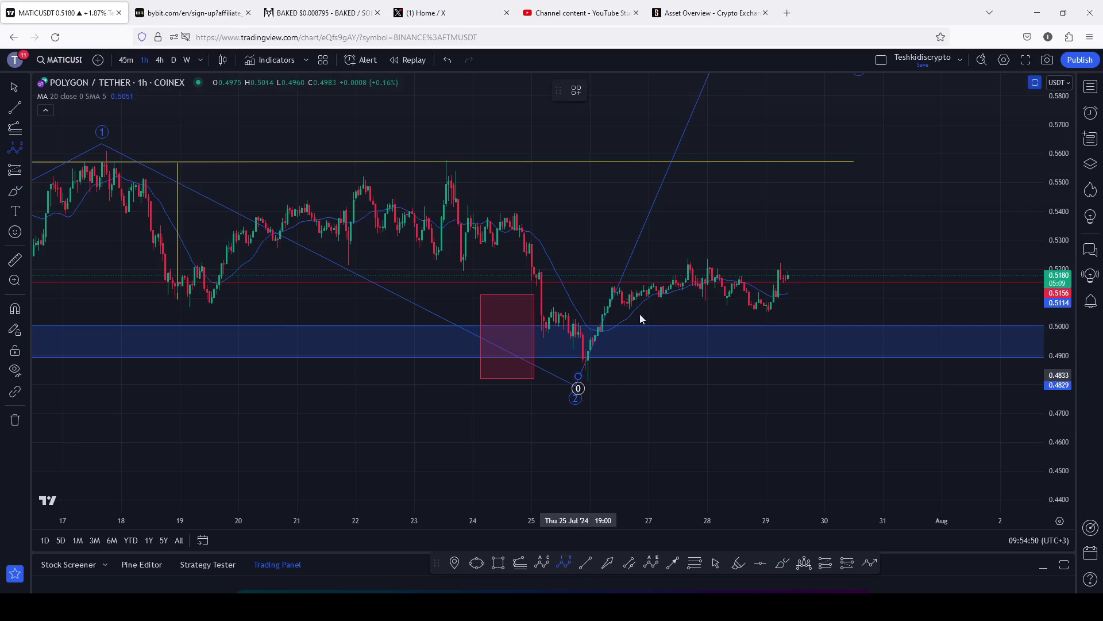
left_click(690, 254)
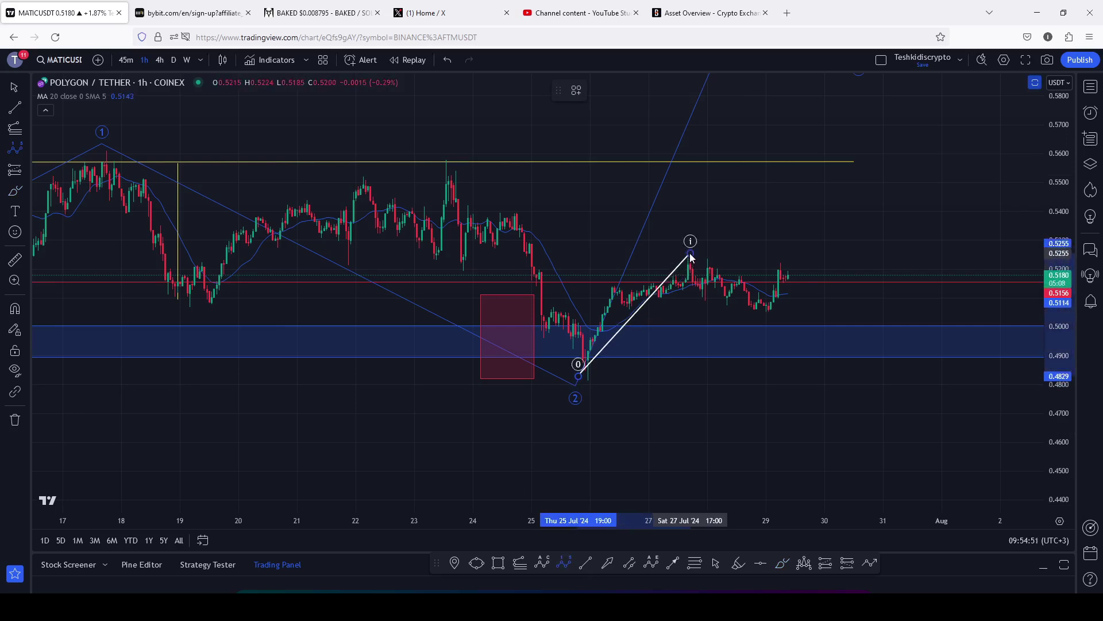
left_click(775, 313)
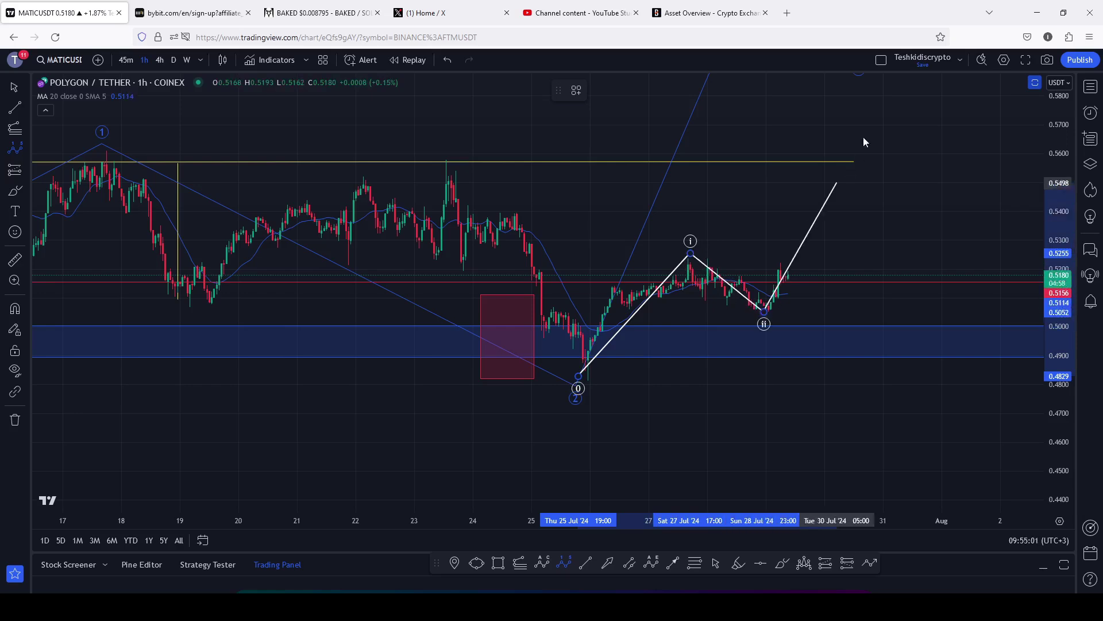
left_click(885, 93)
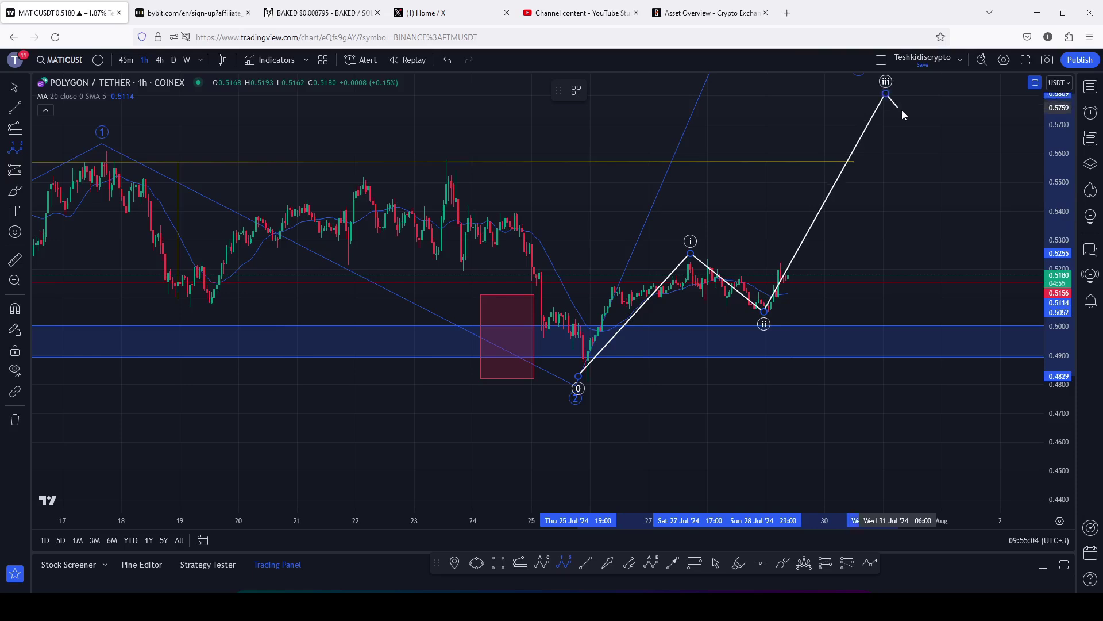
left_click(922, 138)
left_click(963, 78)
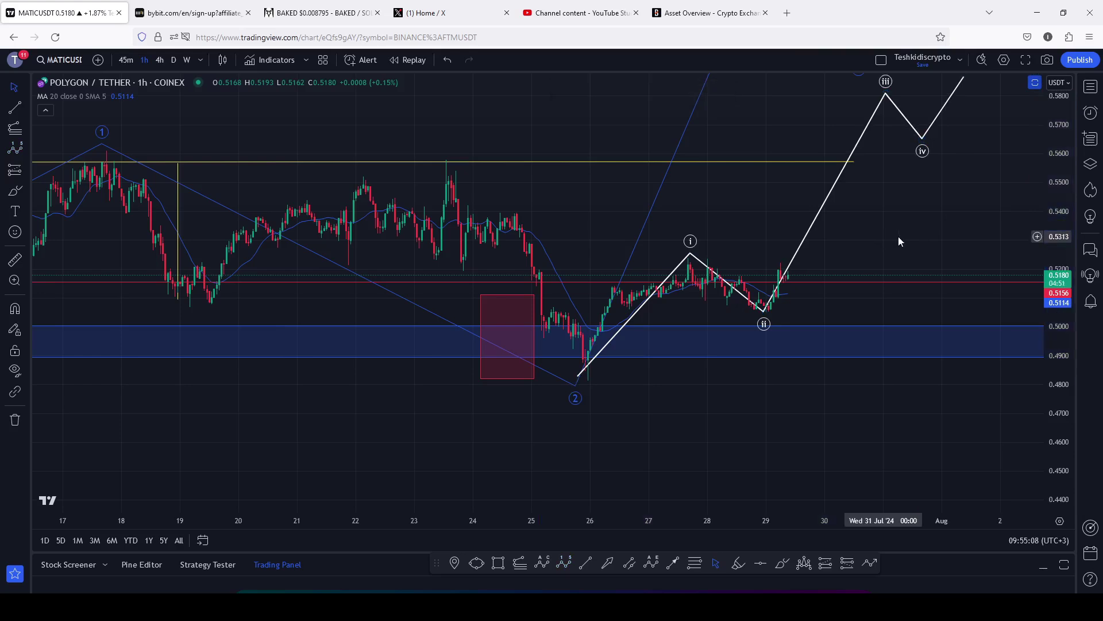
left_click_drag(896, 236, 760, 309)
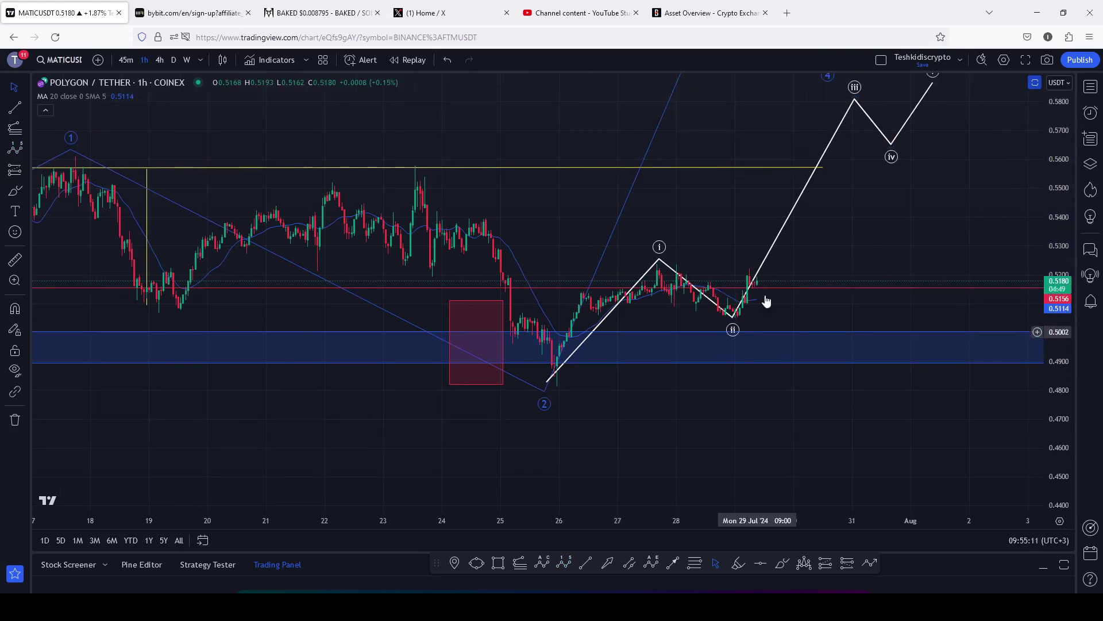
- Draw a Fib retracement from the 0.4815 wave 2 low to the 0.5239 high and reframe the chart
left_click(695, 564)
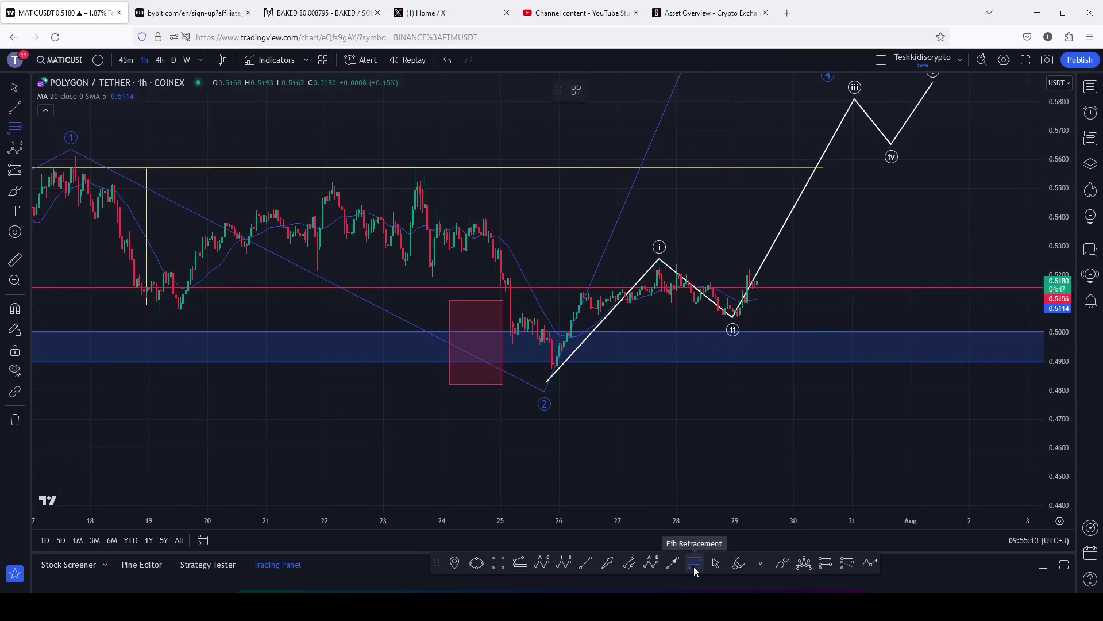
left_click(557, 385)
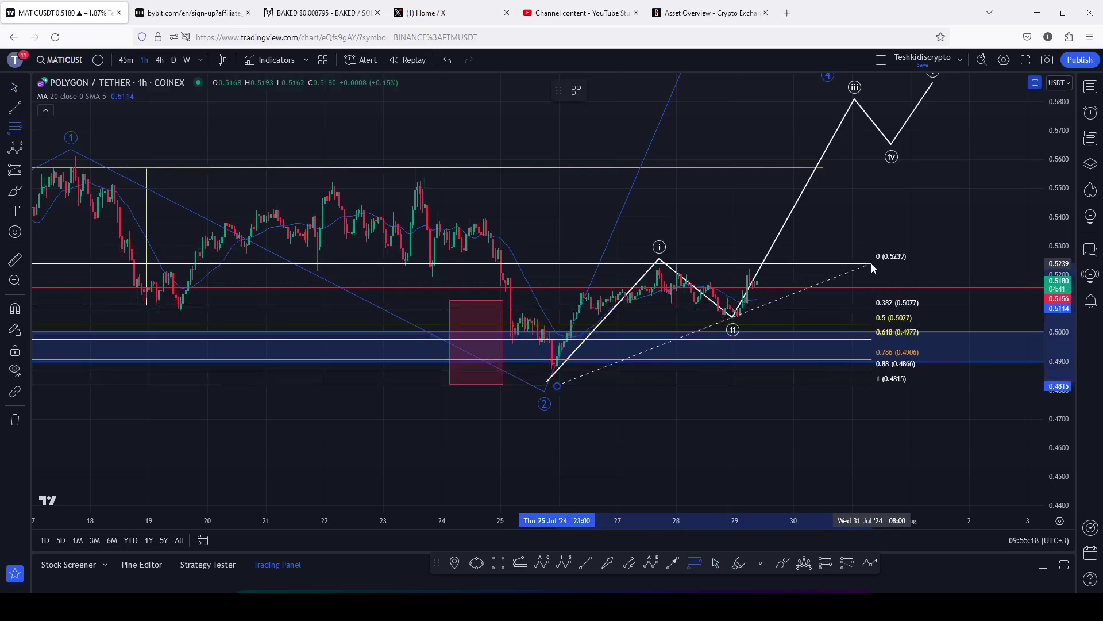
left_click(872, 264)
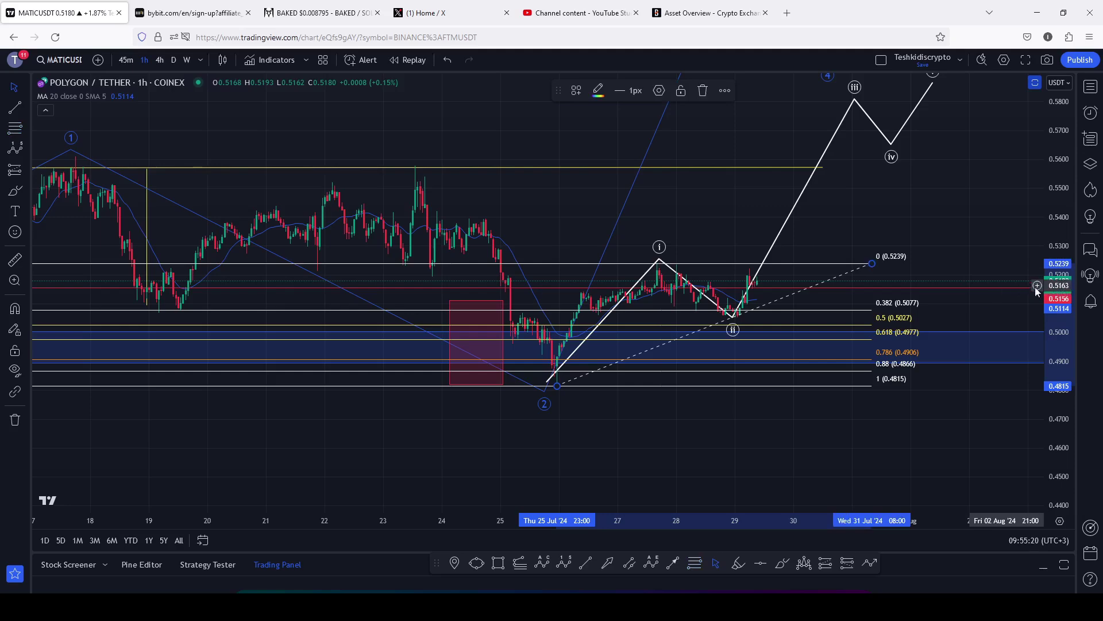
scroll(1064, 323, "up", 5)
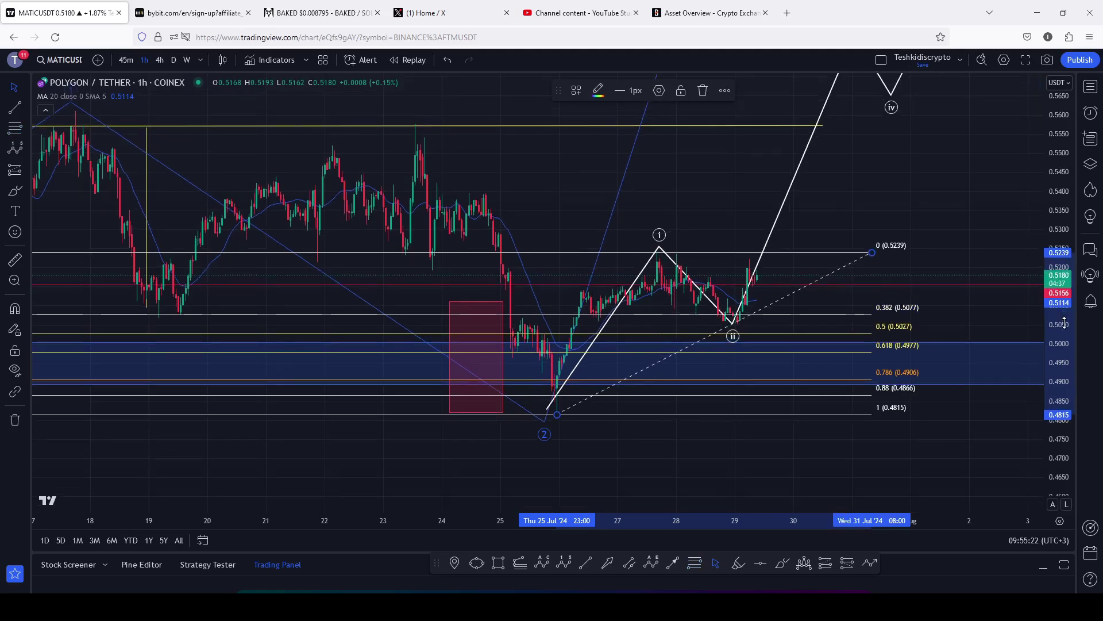
scroll(1064, 324, "up", 2)
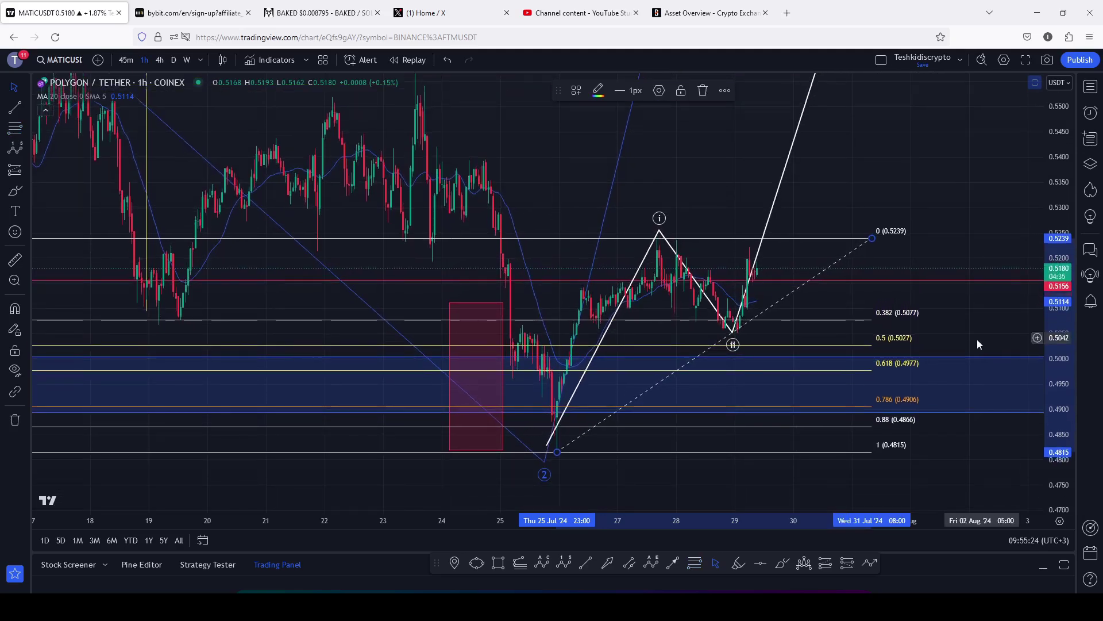
left_click_drag(977, 339, 982, 308)
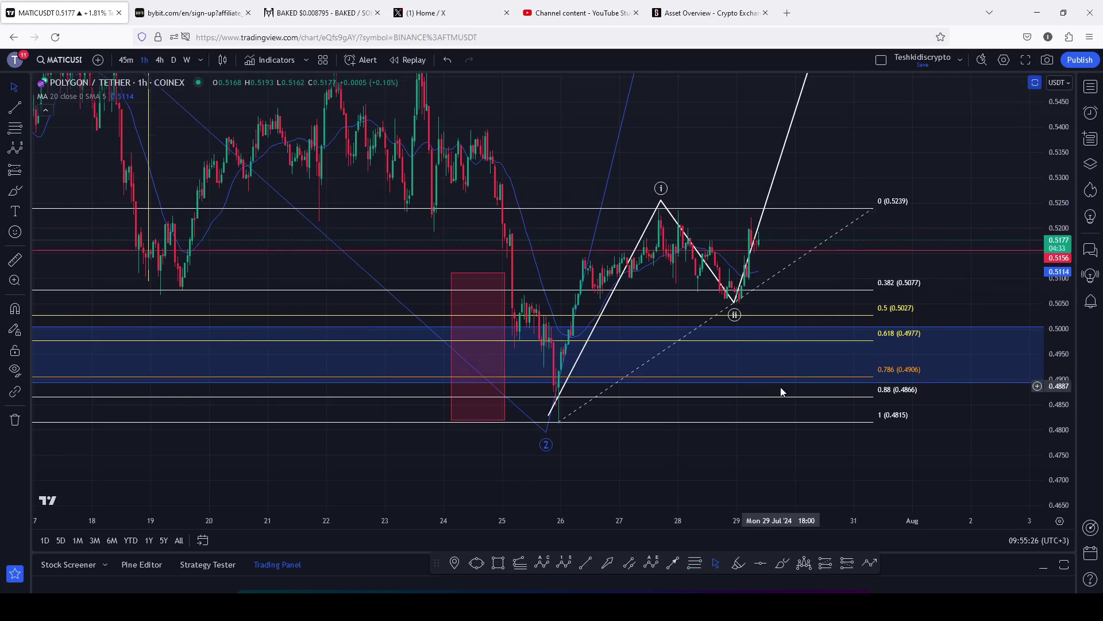
- Draw a red box at the wave ii low and resize it to span 0.5075–0.5027
left_click(499, 564)
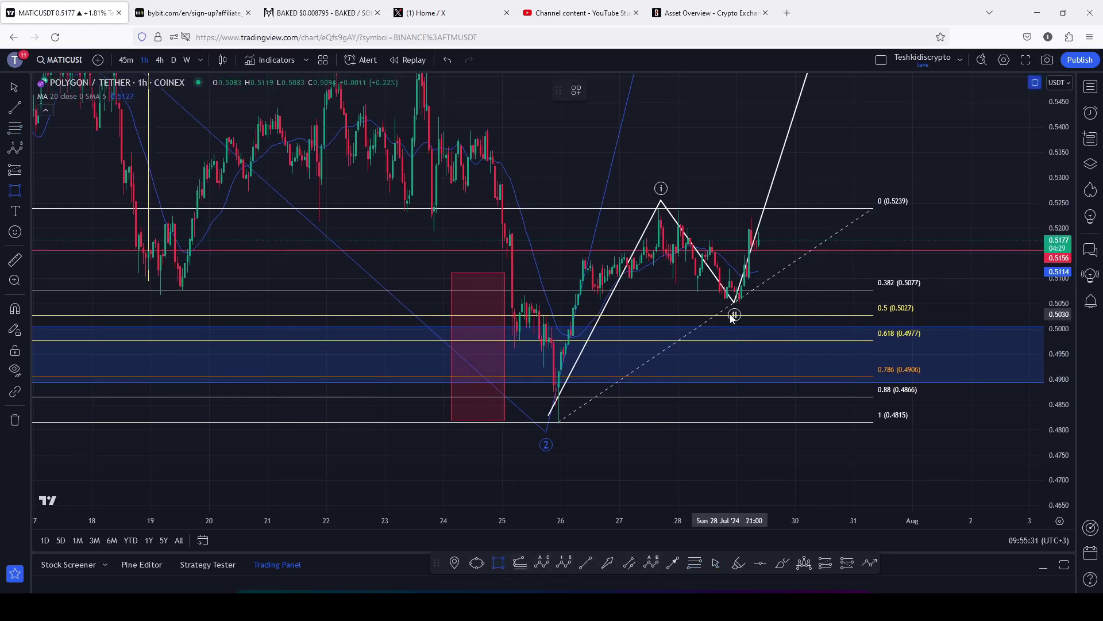
left_click_drag(730, 315, 777, 341)
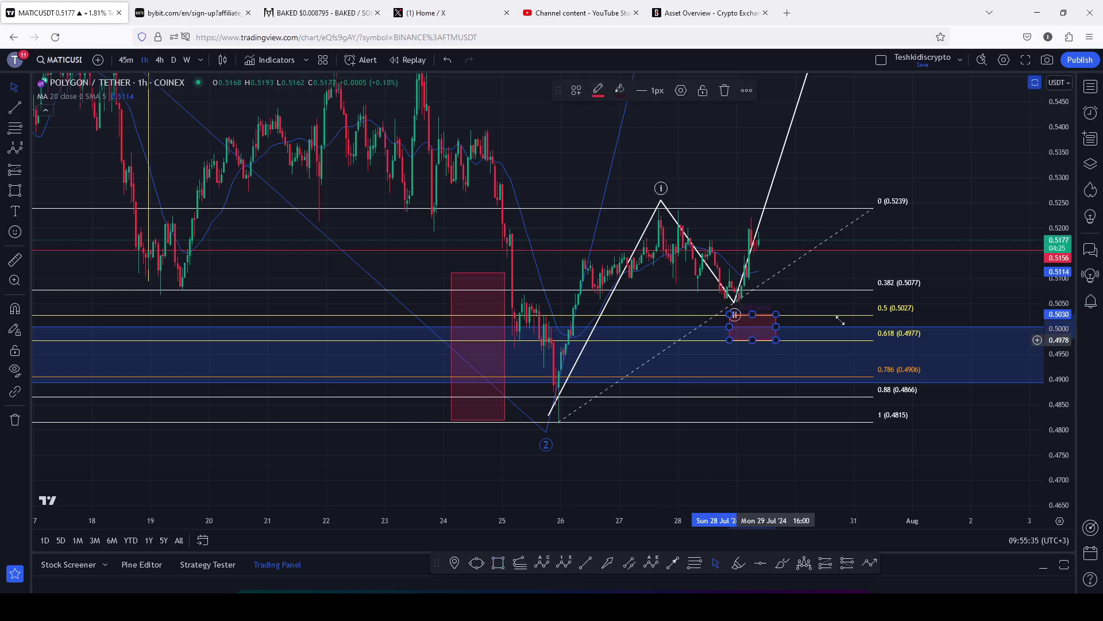
left_click(831, 300)
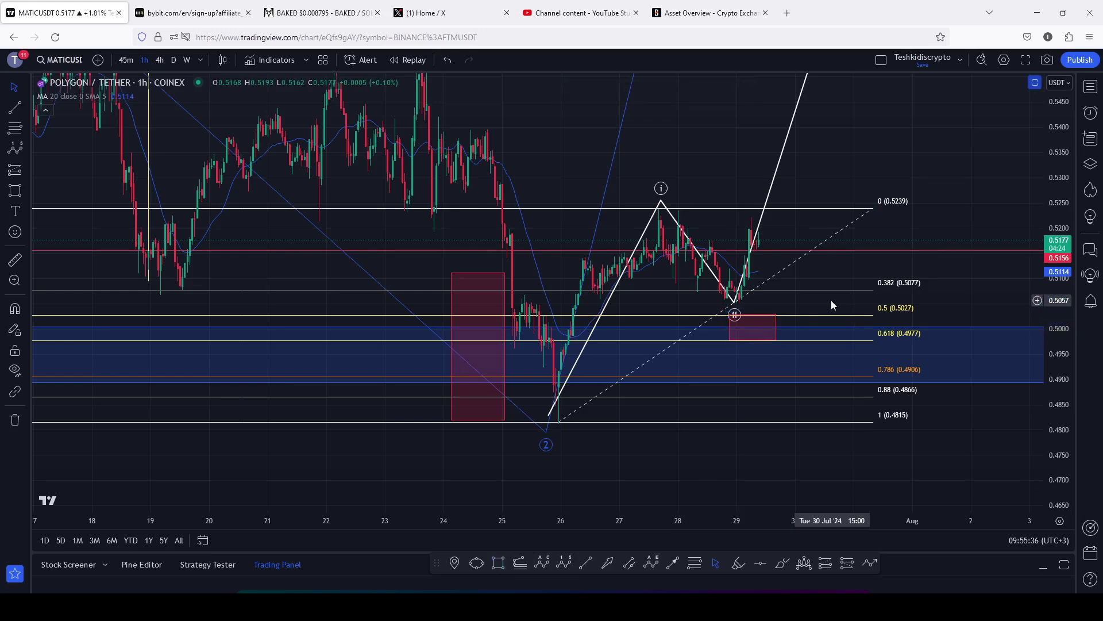
left_click(751, 314)
left_click_drag(753, 315, 752, 292)
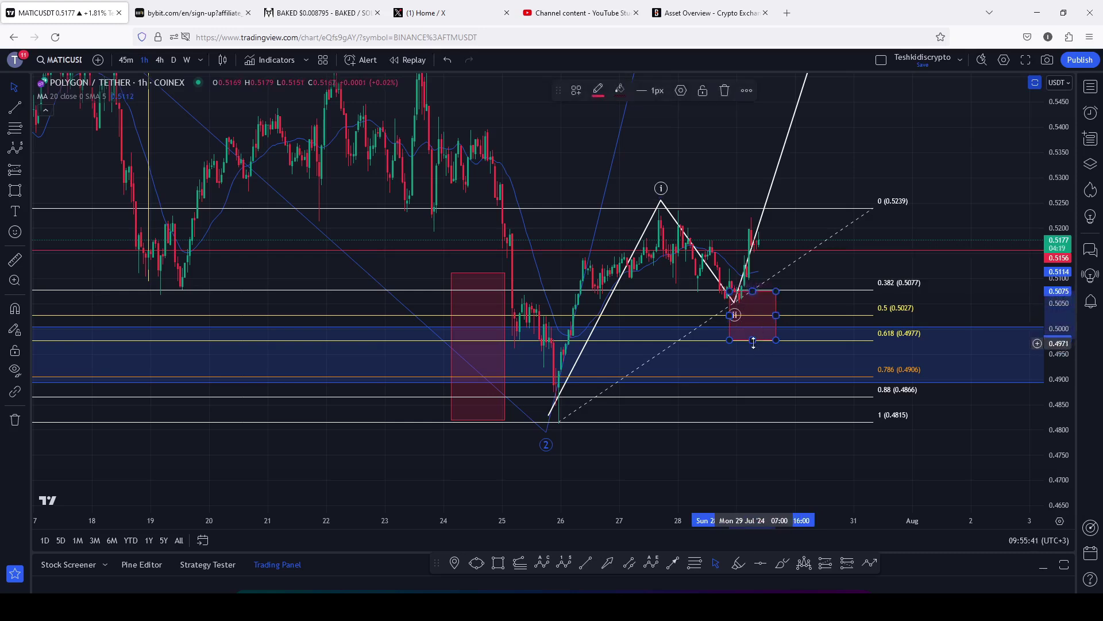
left_click_drag(753, 337, 752, 317)
left_click(839, 286)
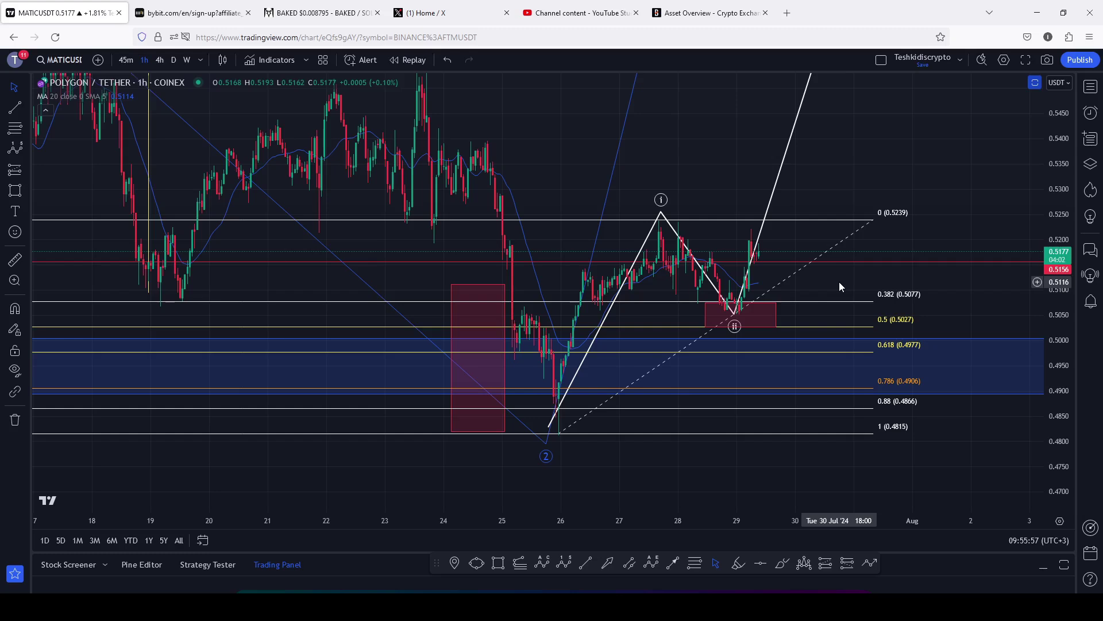
- Delete the Fibonacci retracement and widen the red box slightly to the left
left_click(871, 222)
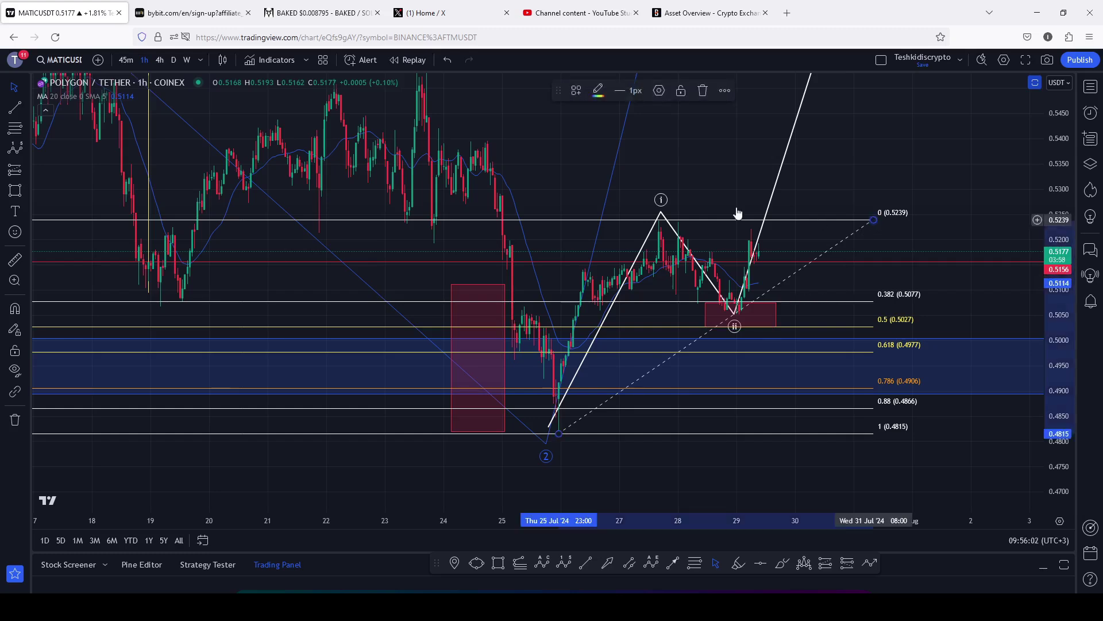
left_click(702, 91)
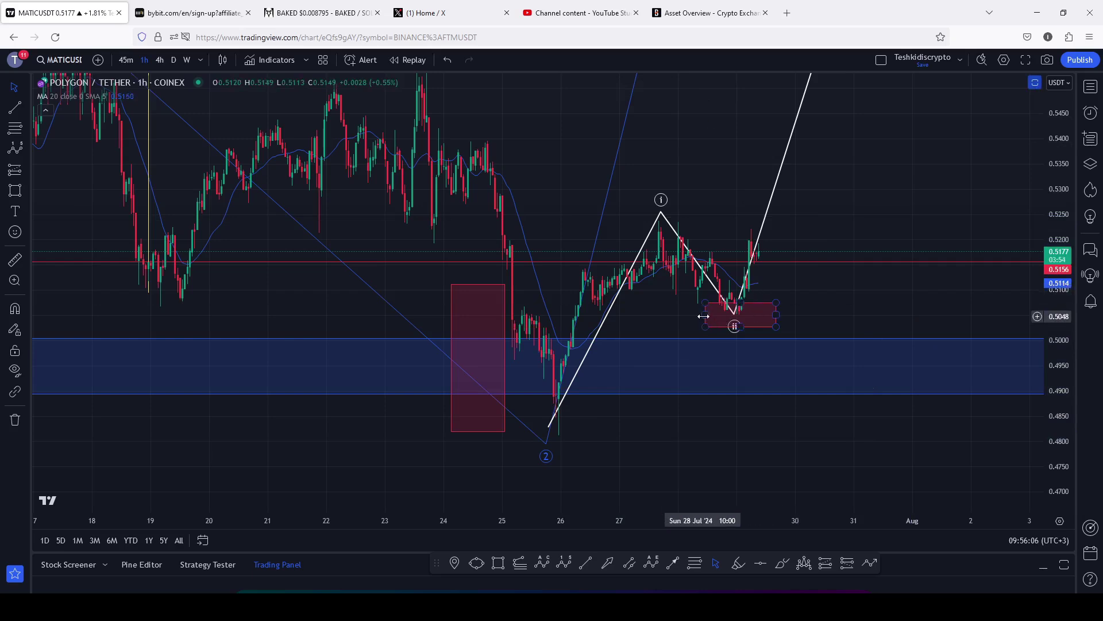
left_click_drag(703, 316, 697, 316)
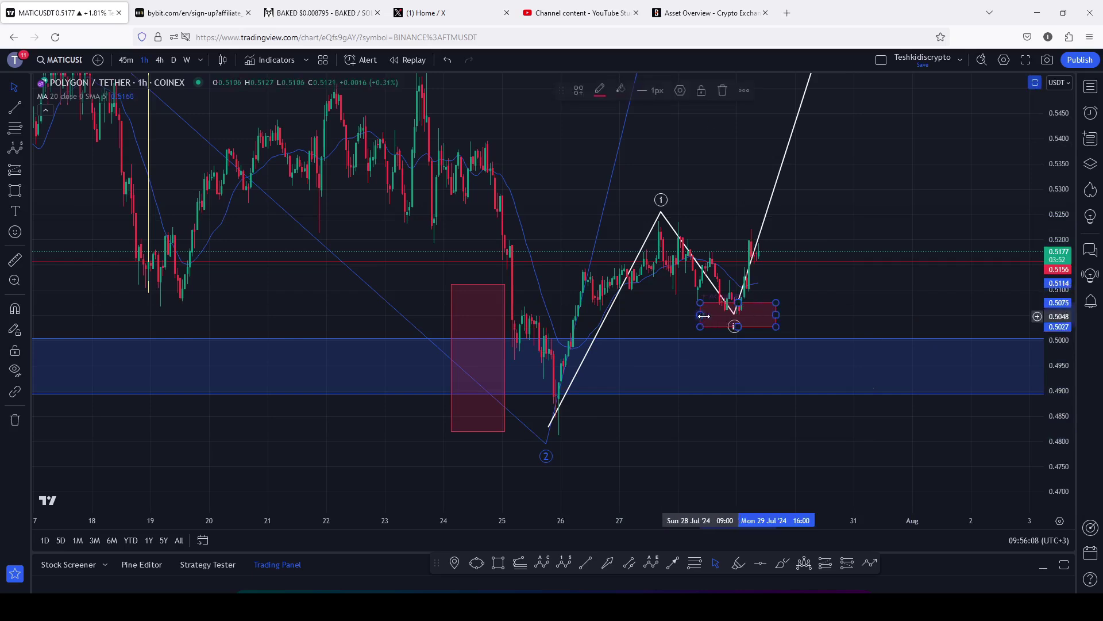
left_click(872, 286)
left_click_drag(874, 290, 874, 315)
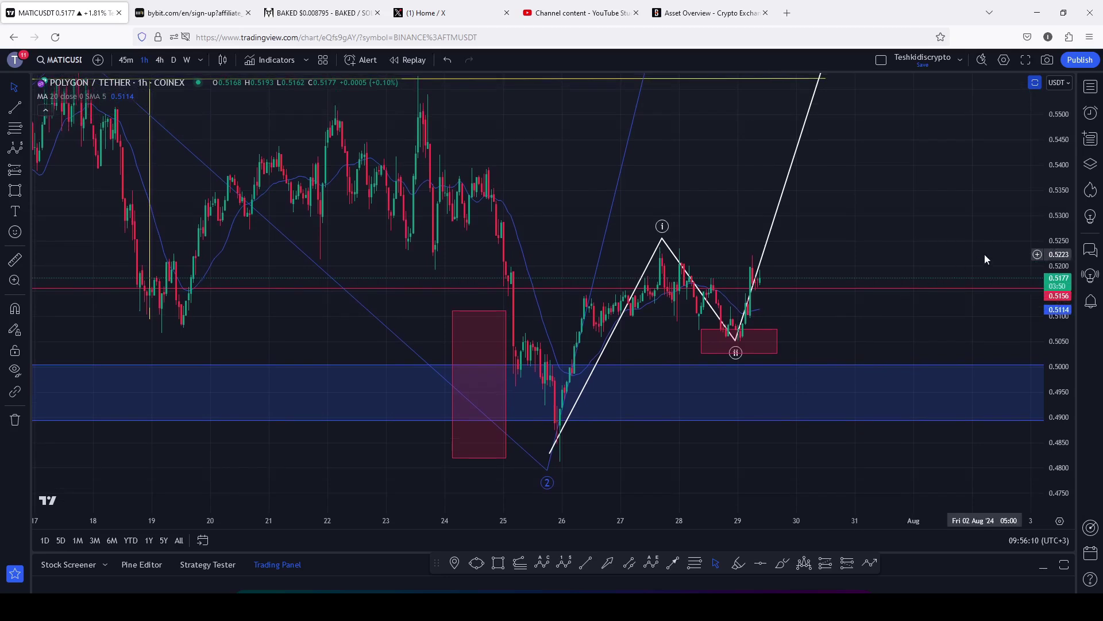
- Compress the price scale and drag the projected wave (iii) peak down to about 0.5744
left_click_drag(1056, 246, 1062, 253)
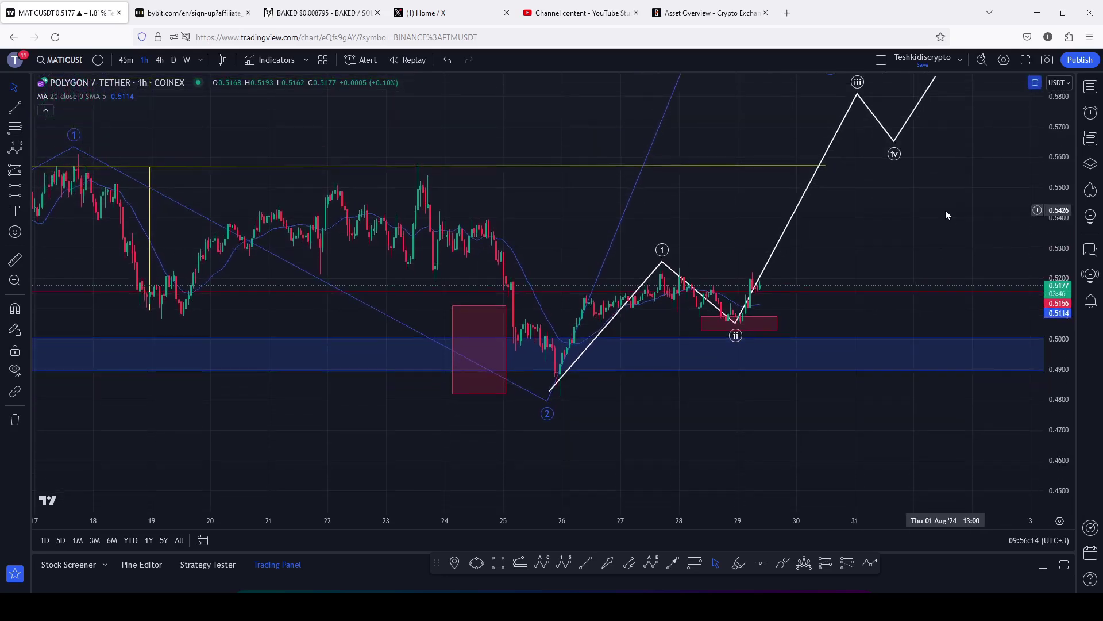
left_click_drag(946, 214, 950, 249)
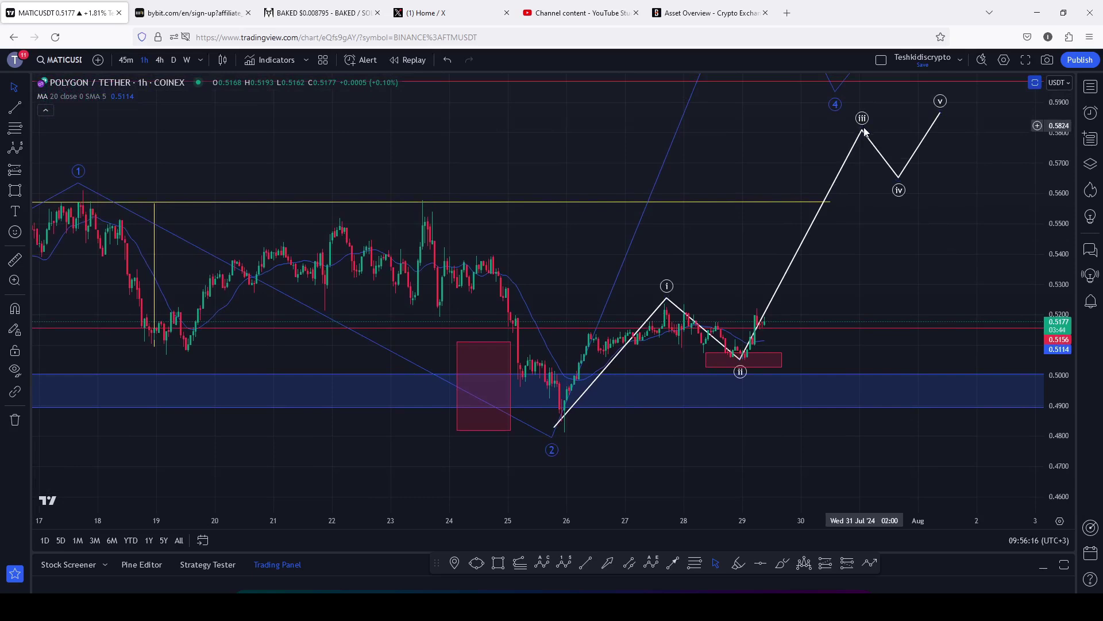
left_click_drag(862, 131, 873, 151)
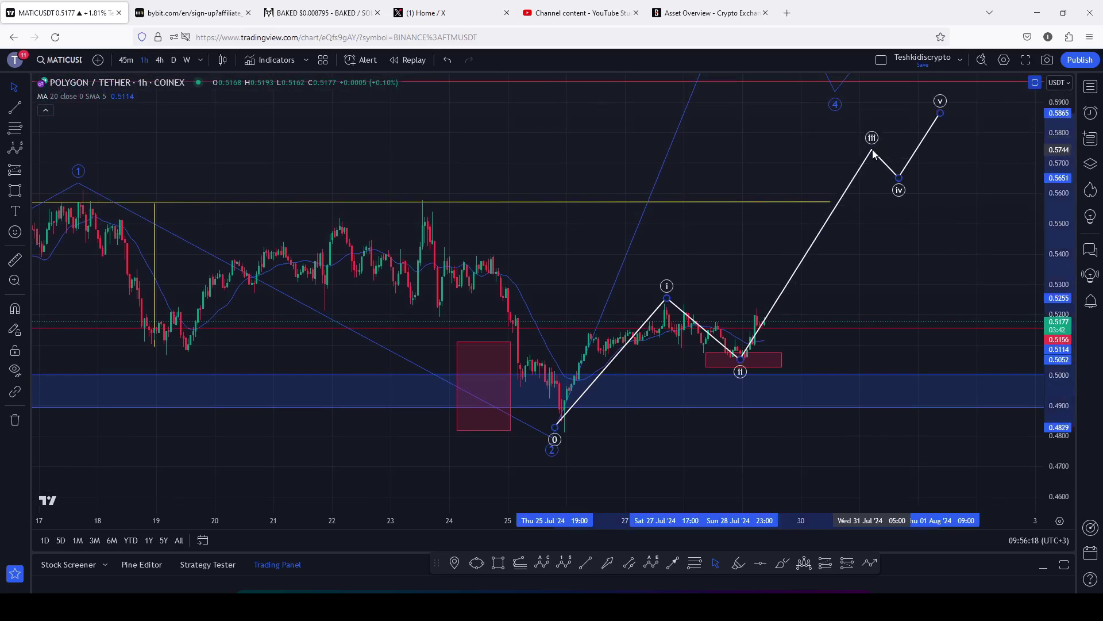
left_click(892, 272)
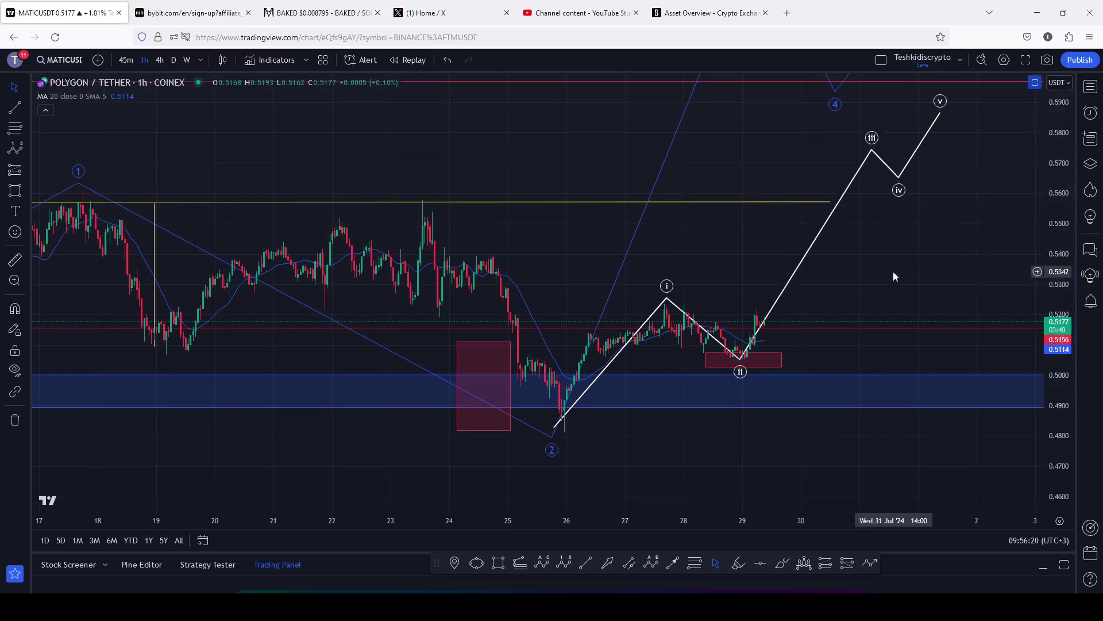
left_click(520, 563)
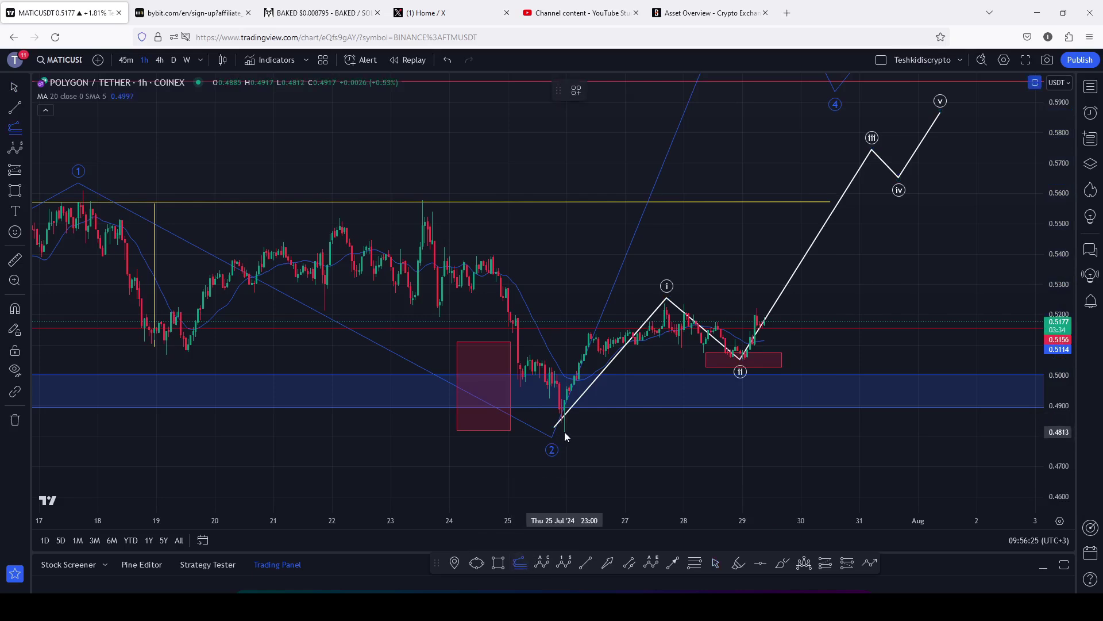
- Draw a Fib extension from wave 2 low, wave i top and wave ii; align (iii) to 1.618 (0.5736)
left_click(564, 432)
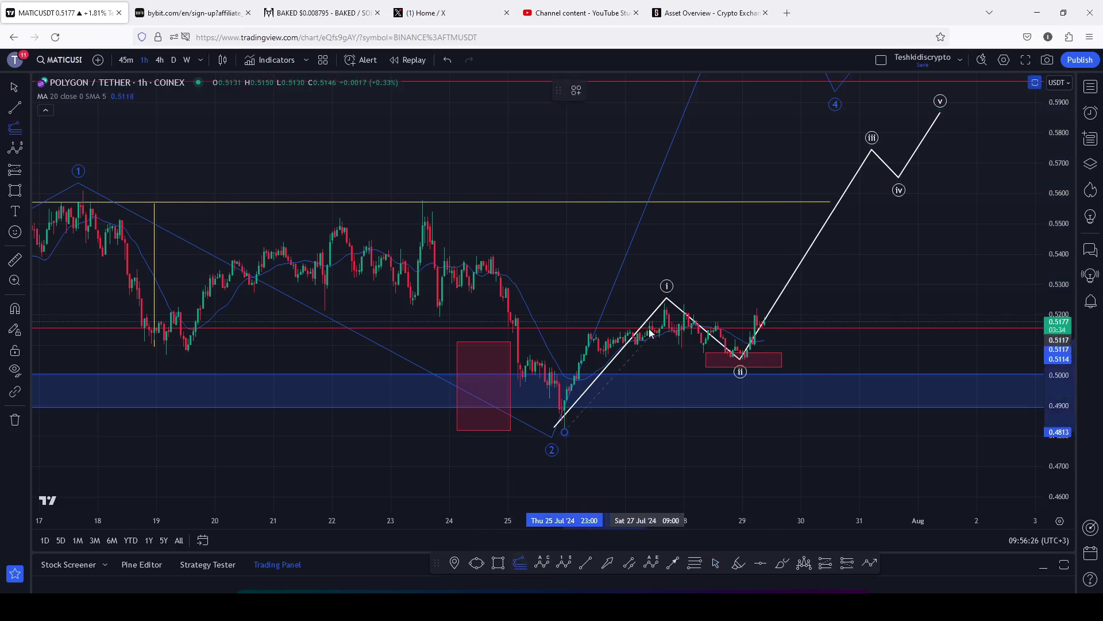
left_click(666, 304)
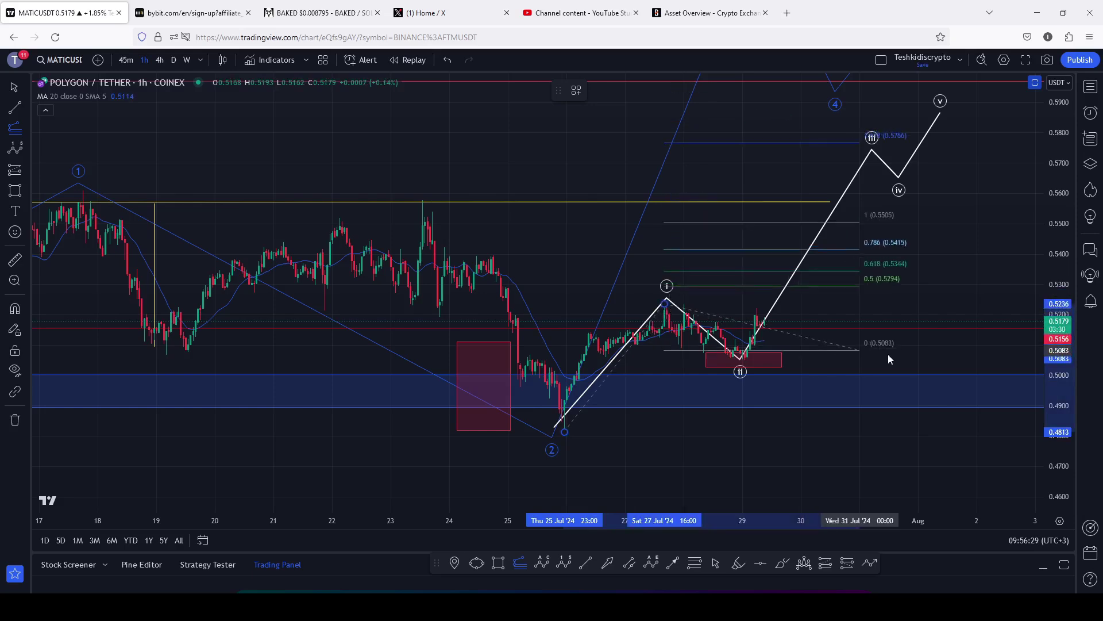
left_click(950, 359)
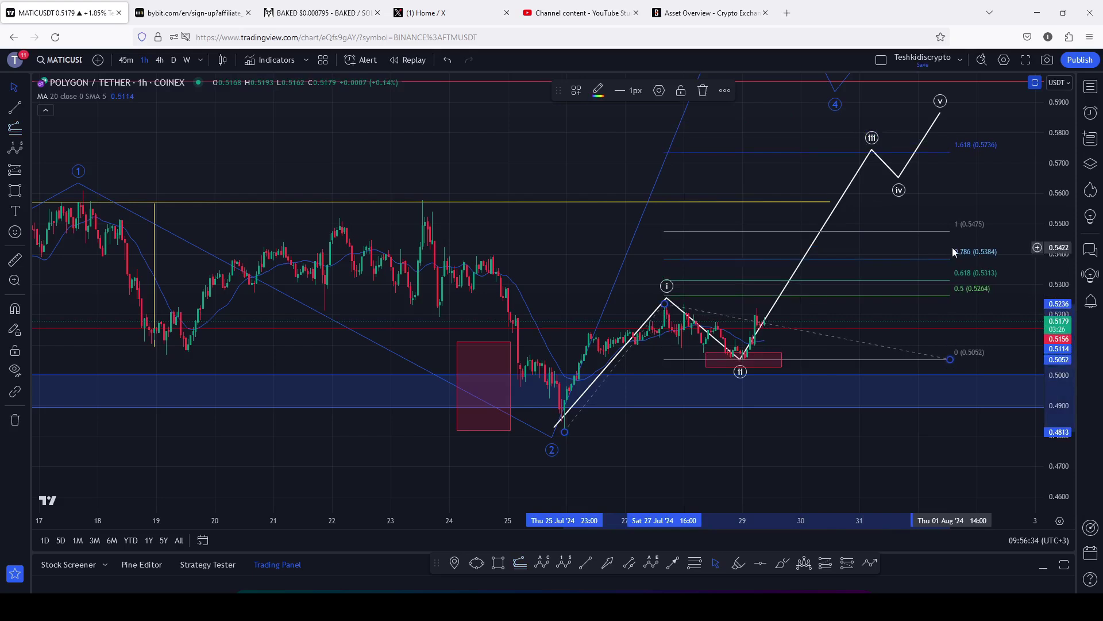
left_click_drag(952, 178, 915, 202)
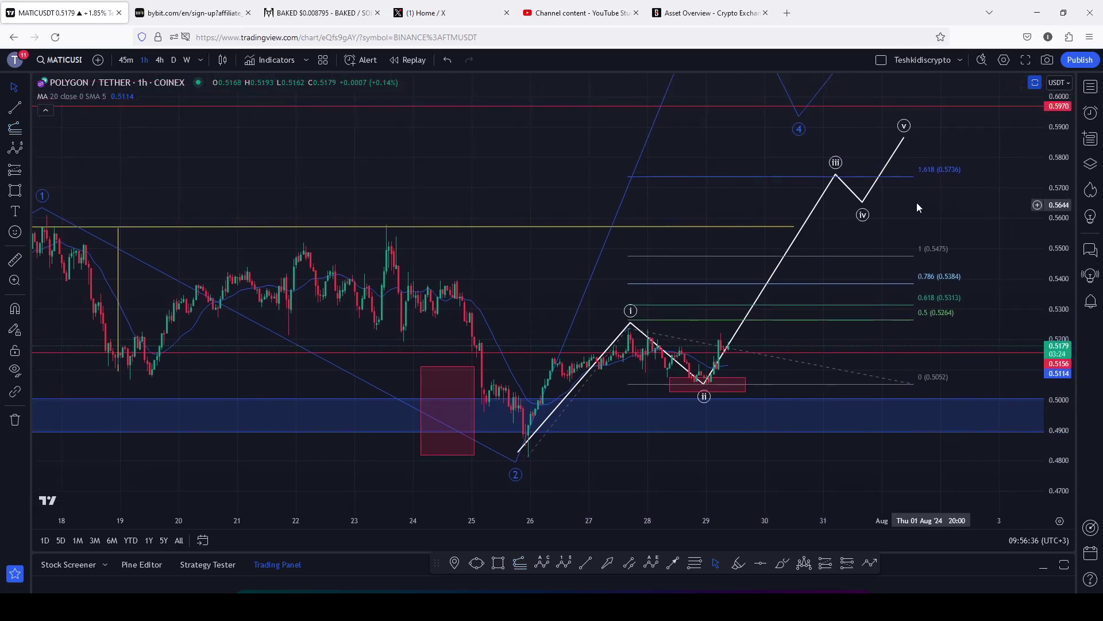
left_click_drag(836, 175, 838, 180)
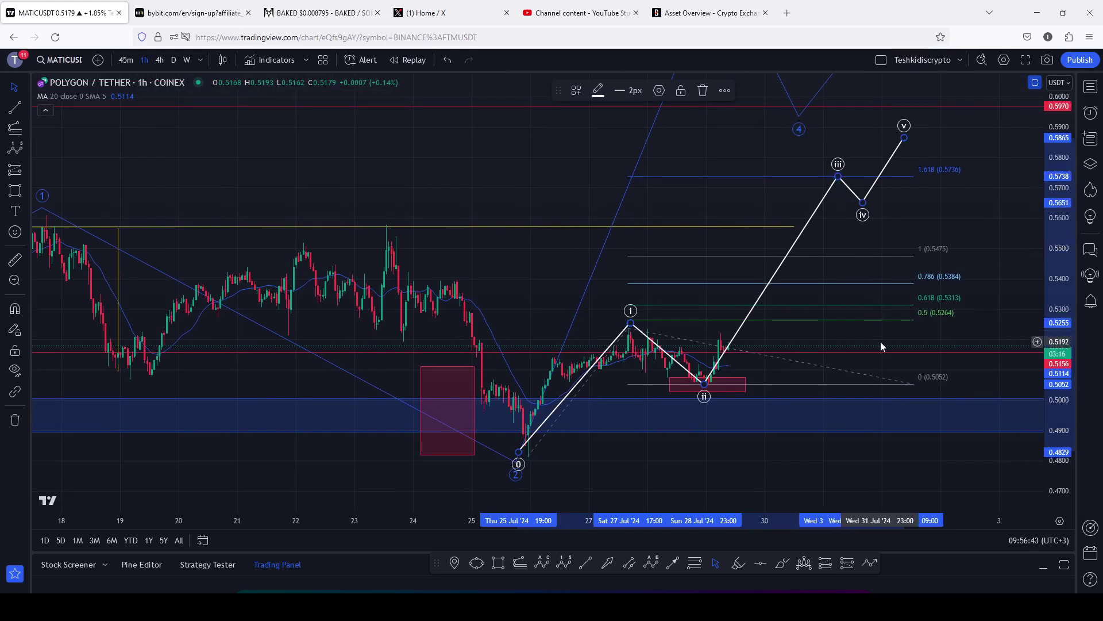
left_click(914, 381)
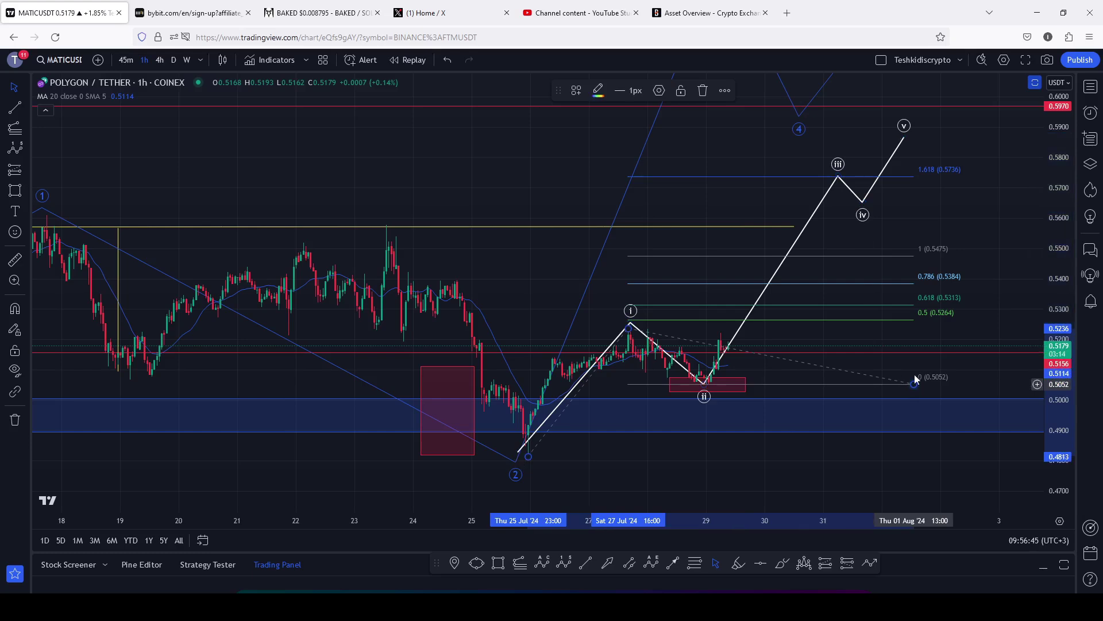
- Delete the Fibonacci extension and zoom in on the 22–31 July candles around waves i and ii
left_click(703, 90)
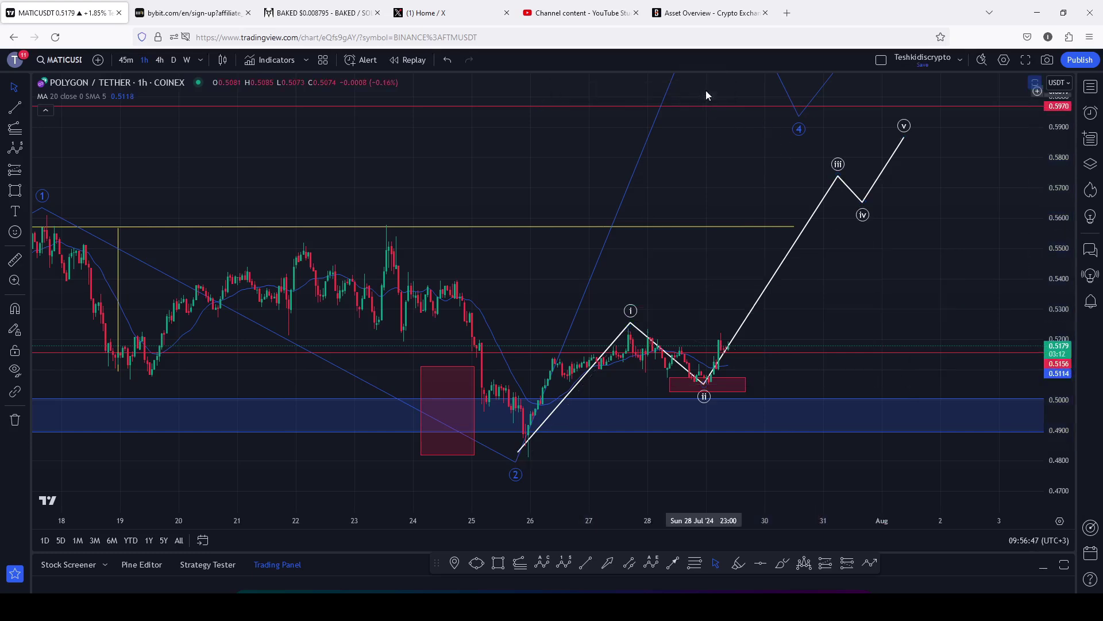
left_click_drag(843, 308, 918, 278)
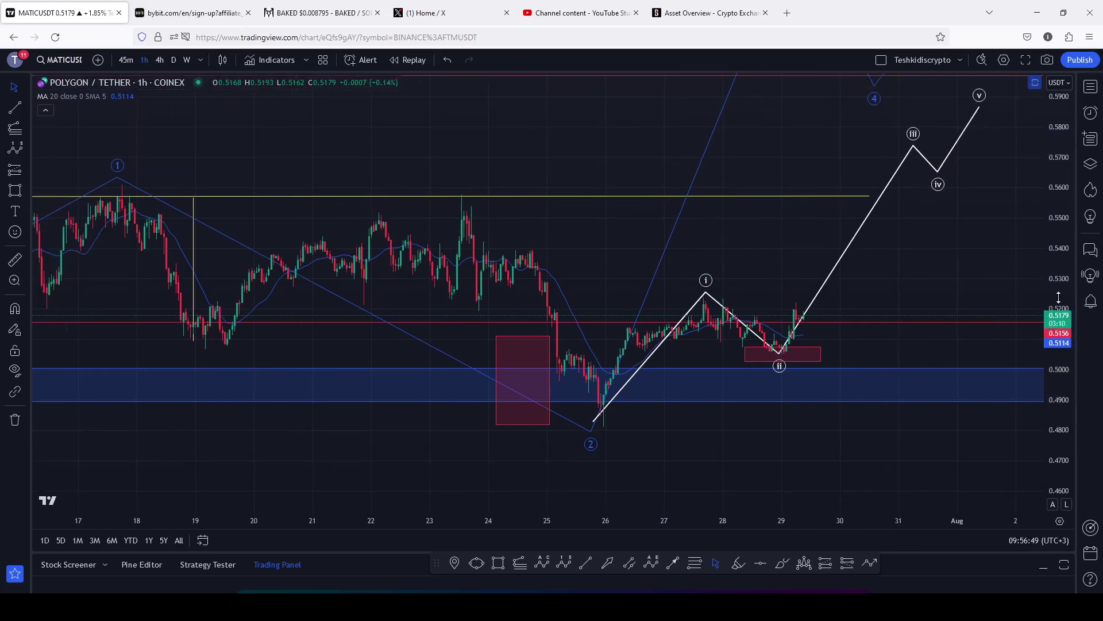
left_click_drag(1057, 336, 1060, 327)
scroll(859, 372, "up", 4)
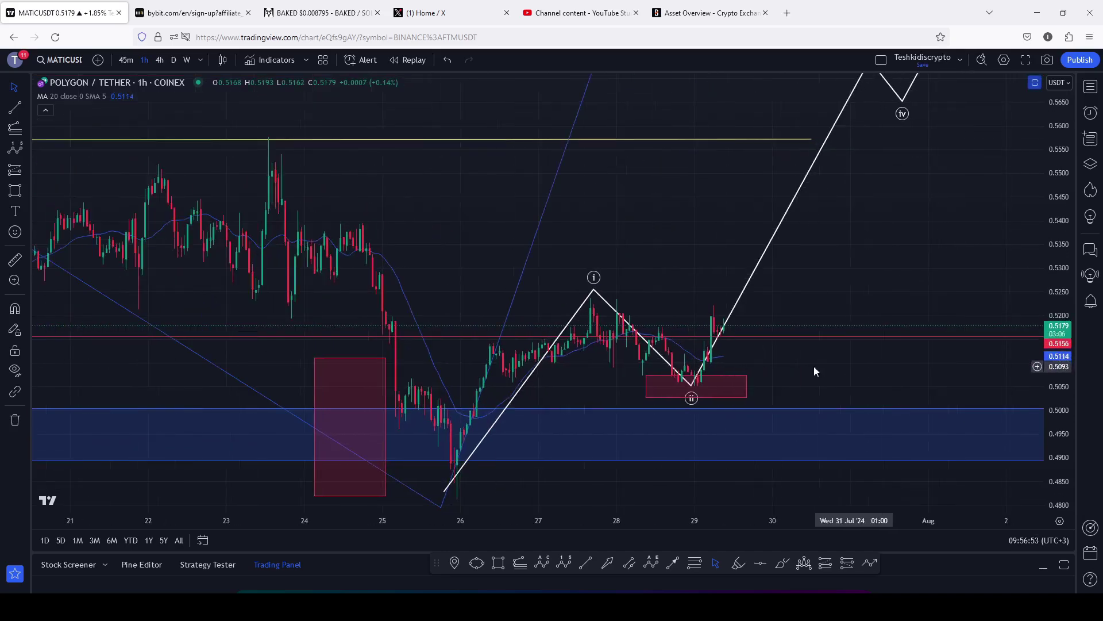
left_click_drag(849, 375, 887, 355)
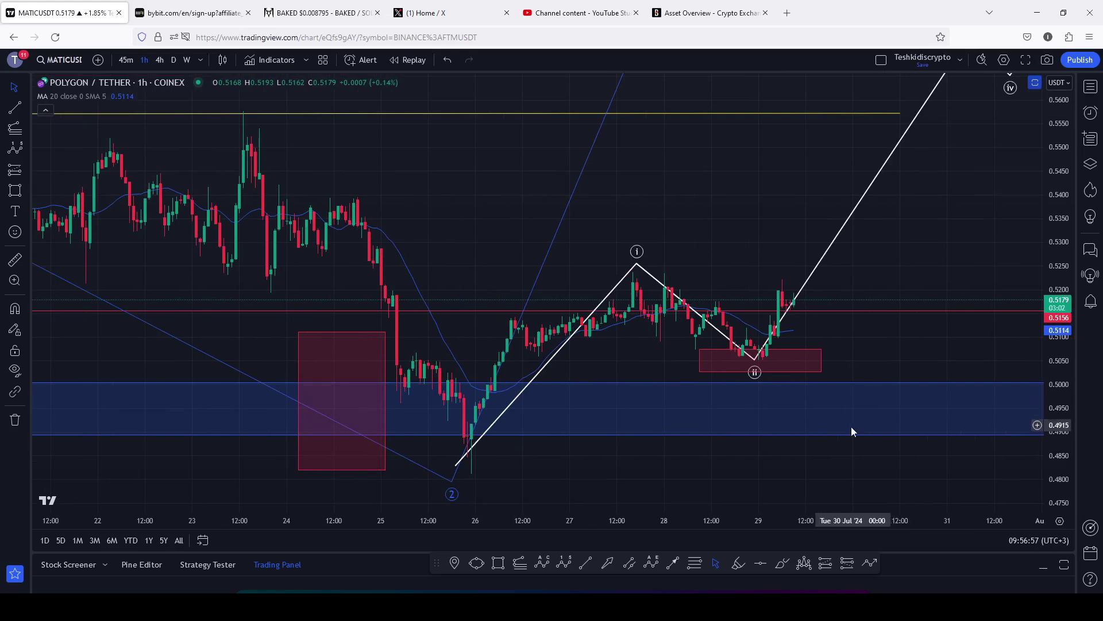
- Draw a blue freehand circle around the latest candles, then delete it
left_click(781, 563)
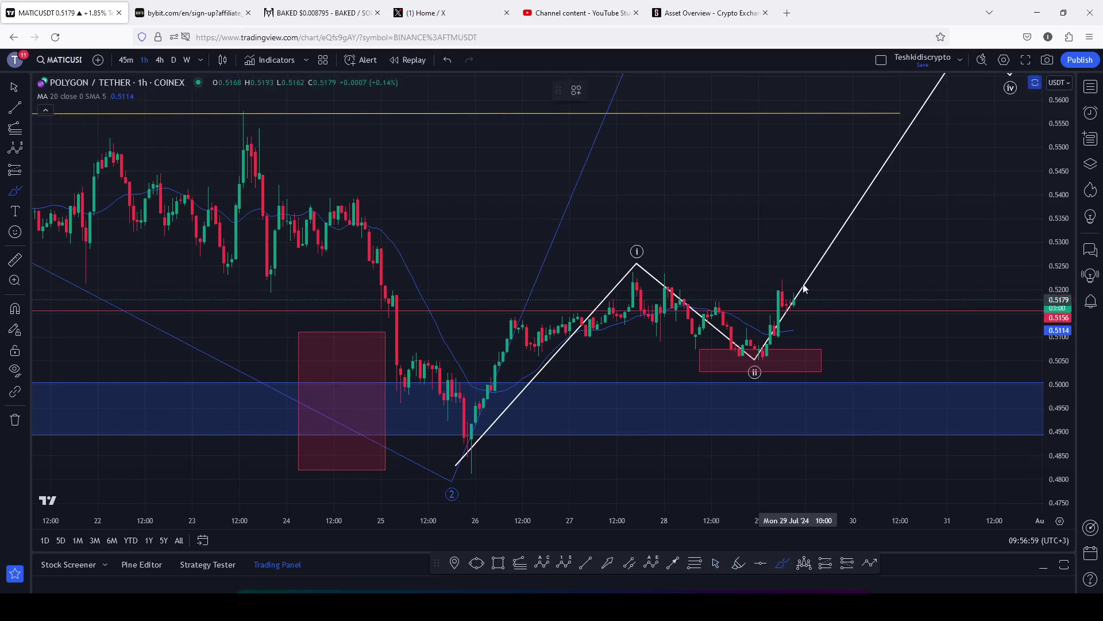
mouse_move(798, 275)
left_mouse_down()
mouse_move(754, 299)
mouse_move(807, 277)
mouse_move(791, 271)
left_mouse_up()
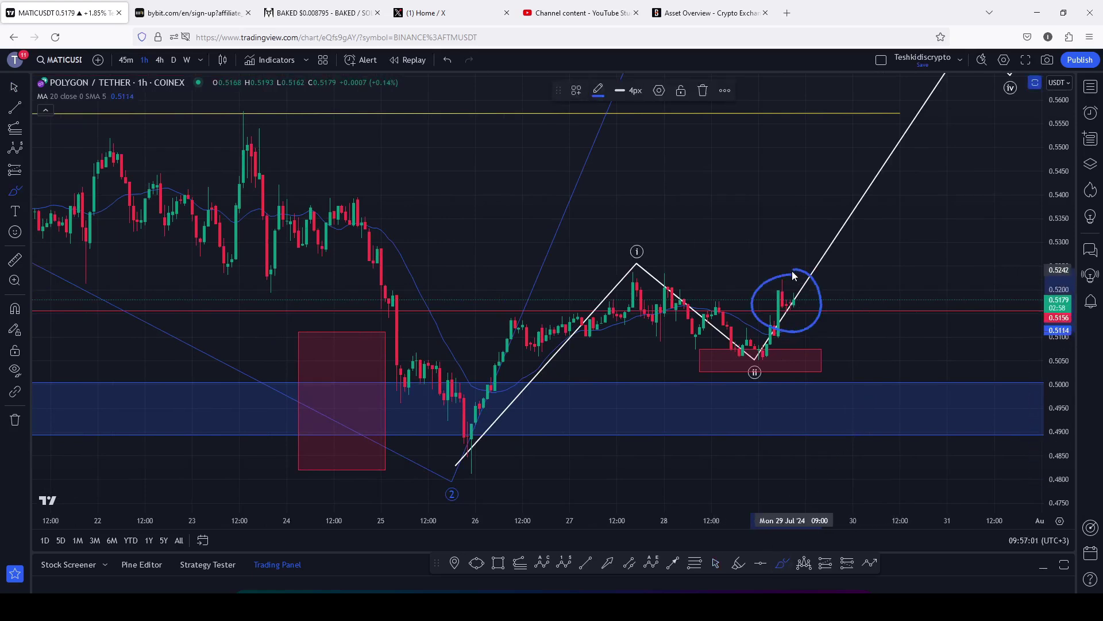
left_click(704, 91)
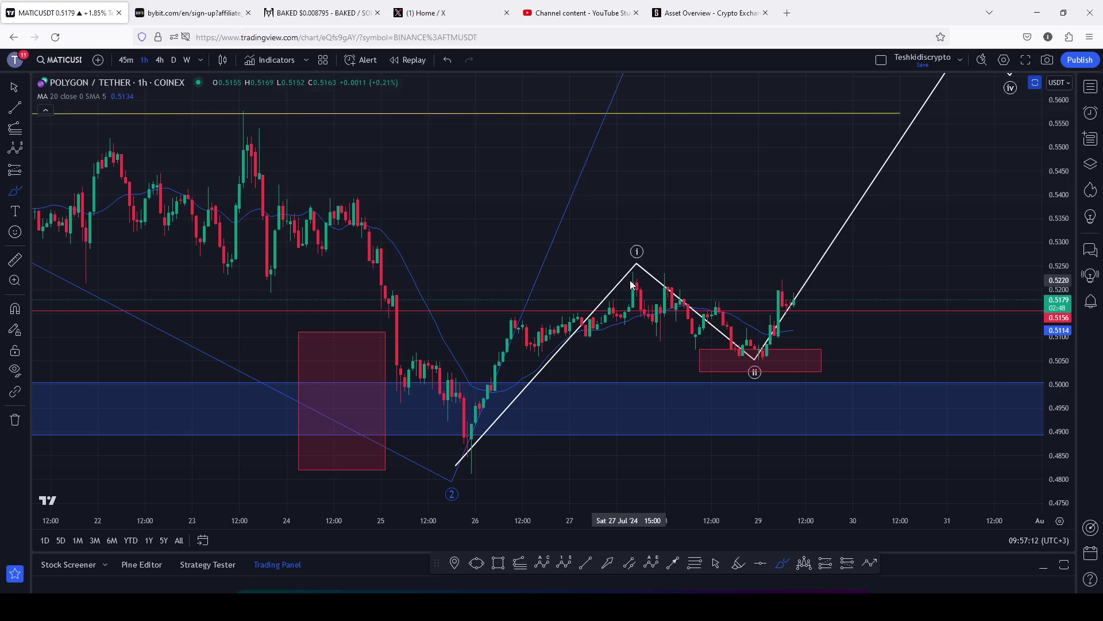
- Sketch a blue line across the wave i high near 0.522, then undo the upward breakout stroke
left_click(631, 284)
left_click_drag(632, 281, 882, 284)
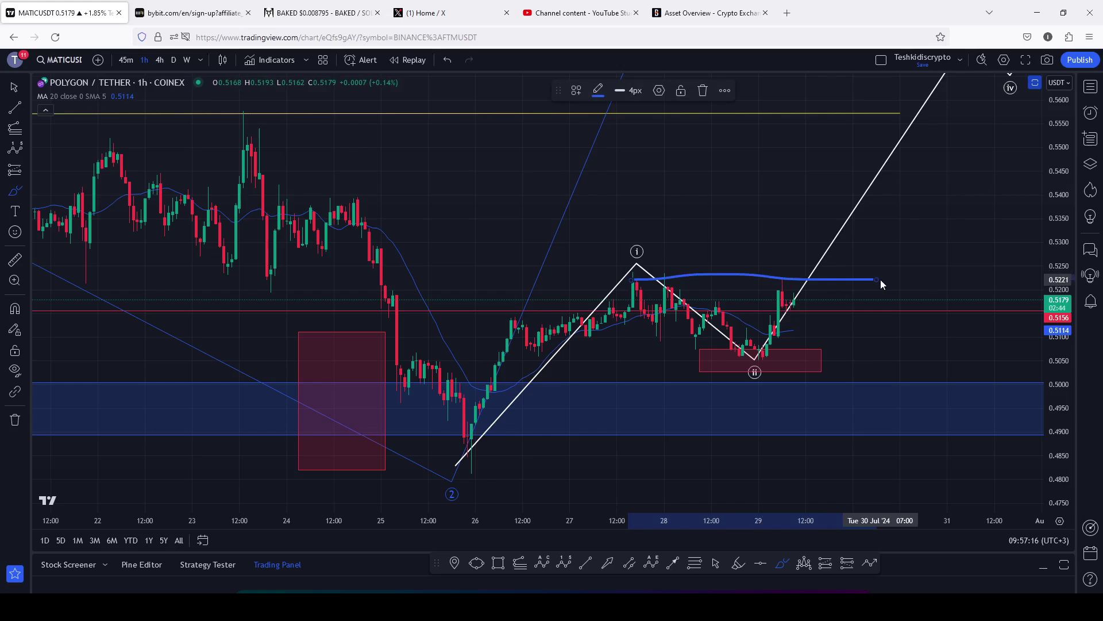
mouse_move(777, 301)
left_mouse_down()
mouse_move(794, 234)
mouse_move(823, 281)
mouse_move(872, 167)
left_mouse_up()
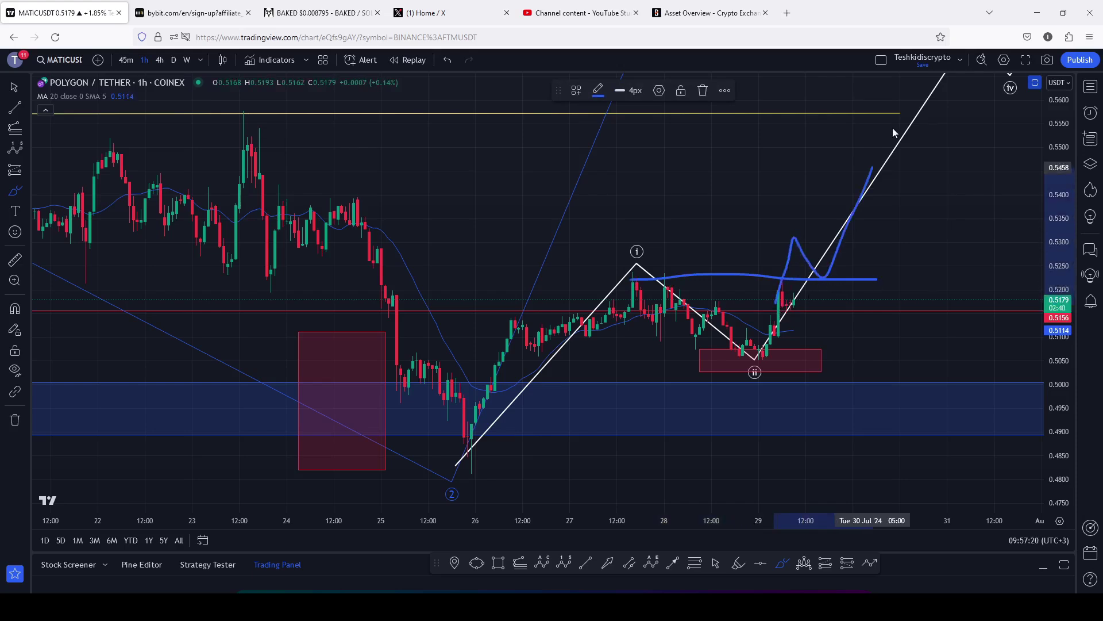
left_click_drag(893, 129, 902, 100)
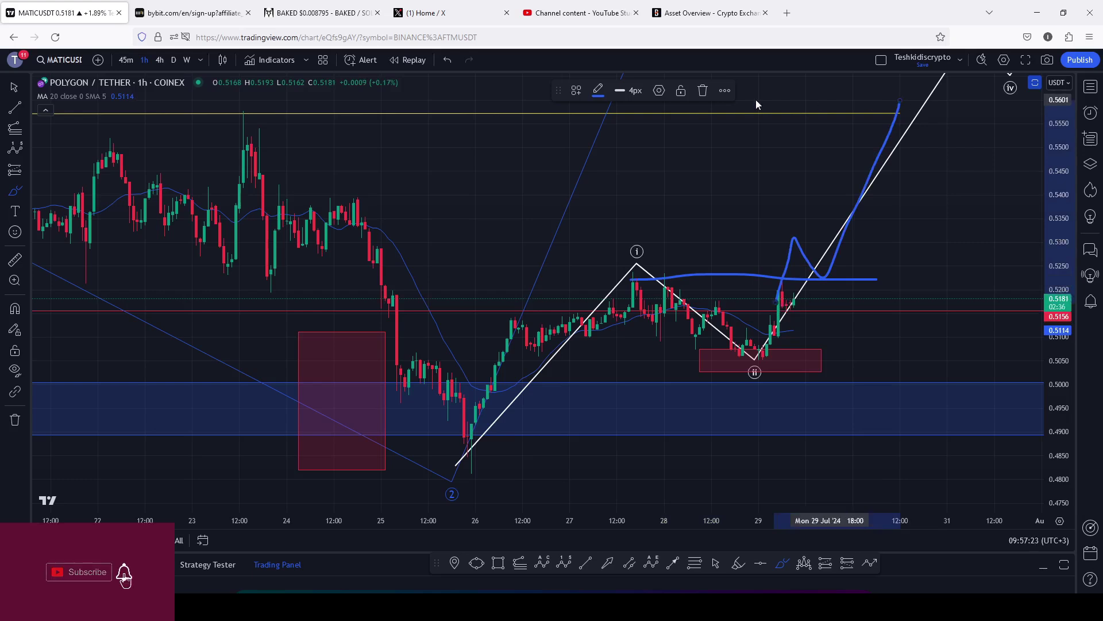
left_click(448, 60)
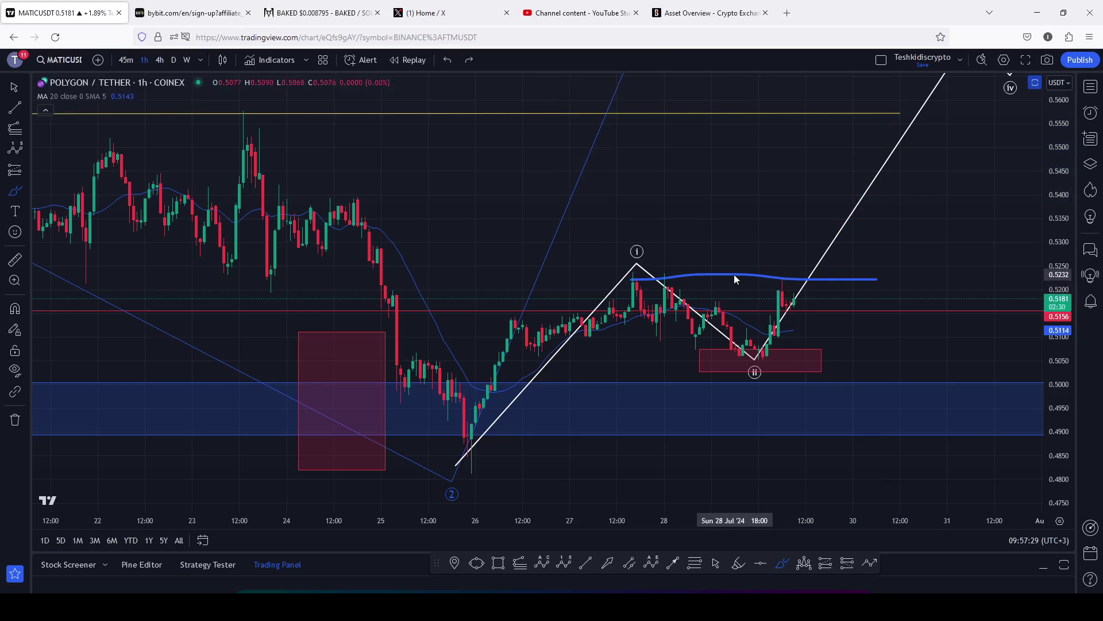
- Circle the wave i peak and the latest rally in blue, then undo all the brush marks
mouse_move(651, 247)
left_mouse_down()
mouse_move(657, 327)
mouse_move(675, 240)
mouse_move(625, 248)
left_mouse_up()
mouse_move(803, 246)
left_mouse_down()
mouse_move(764, 258)
mouse_move(783, 317)
mouse_move(809, 292)
mouse_move(804, 258)
mouse_move(785, 249)
left_mouse_up()
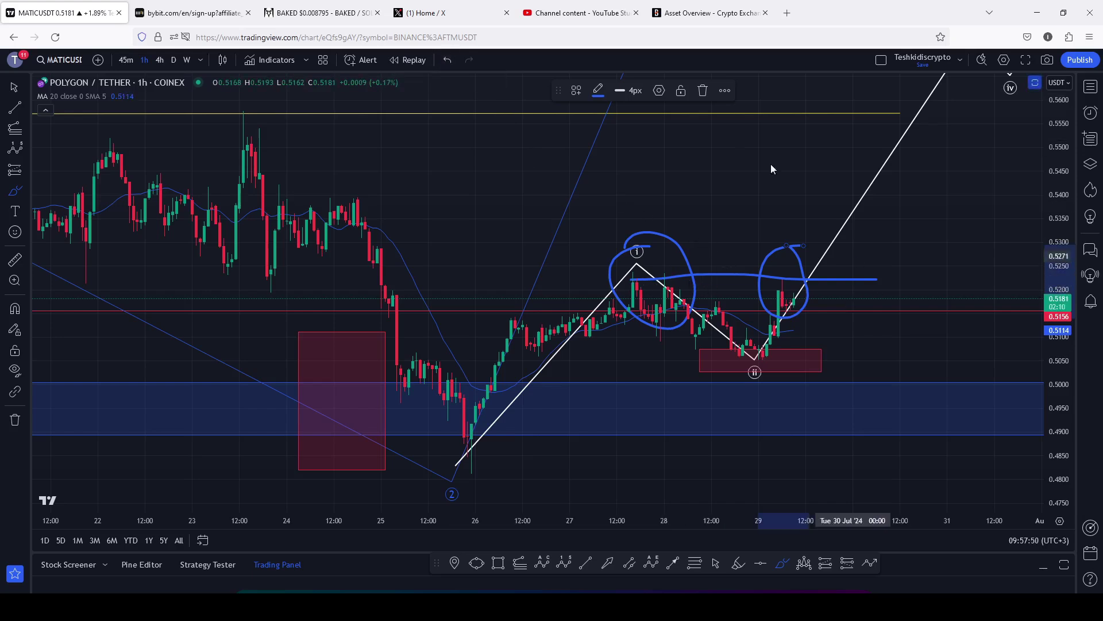
left_click(447, 61)
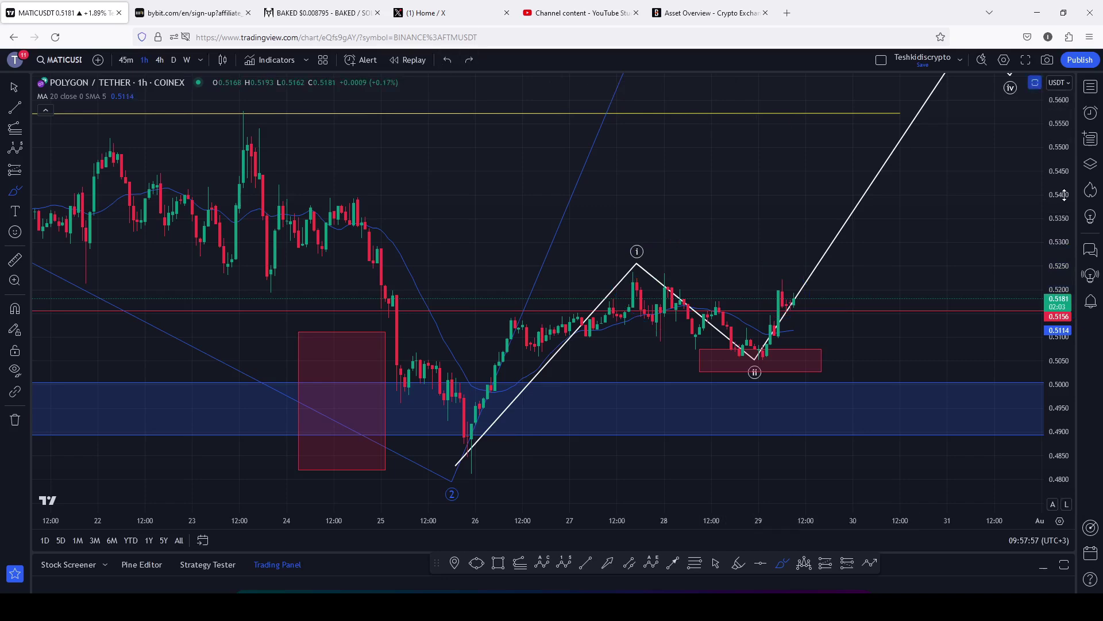
- Zoom and pan out to show Jul 13 through August, from the wave 1 high to wave 3
left_click_drag(1063, 203, 1044, 315)
scroll(966, 362, "down", 4)
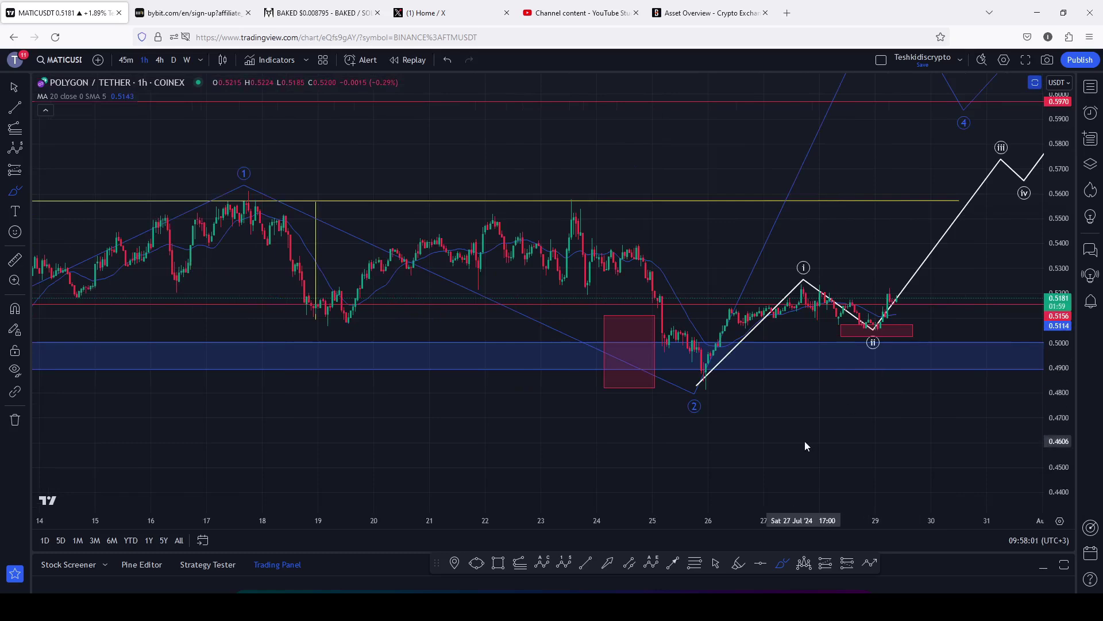
left_click(715, 563)
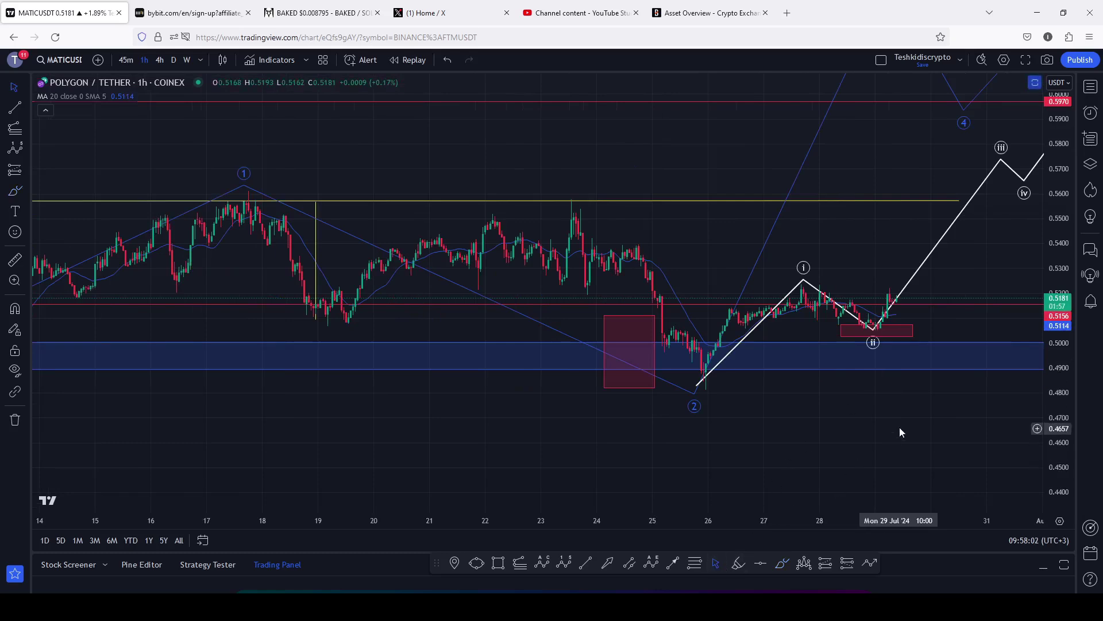
left_click_drag(775, 392, 632, 429)
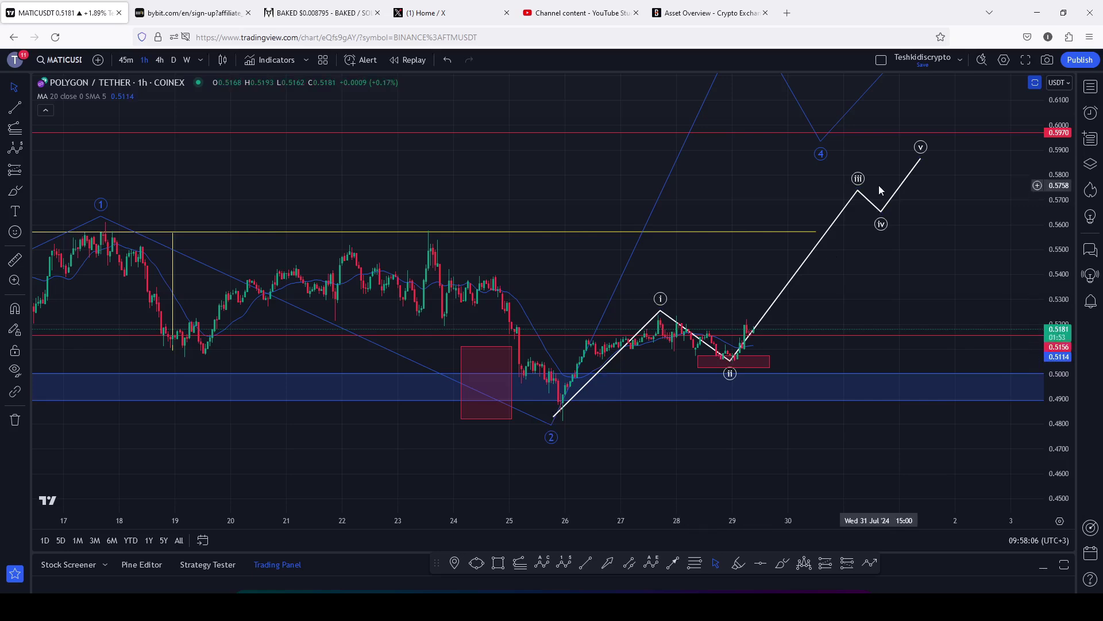
left_click_drag(1043, 181, 1076, 237)
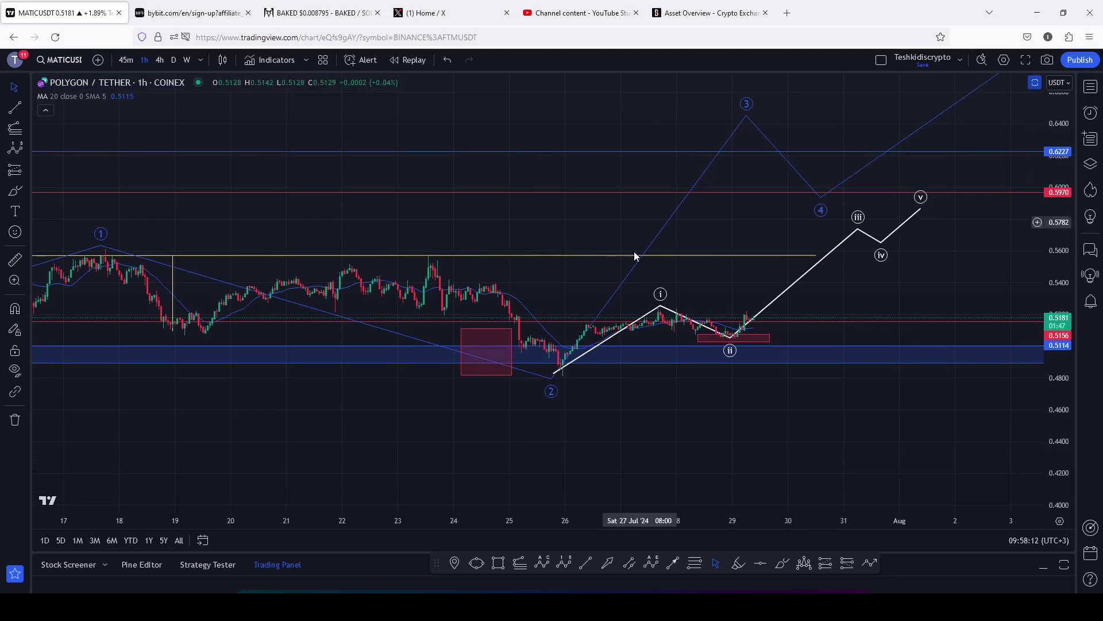
scroll(634, 262, "down", 2)
scroll(635, 262, "down", 3)
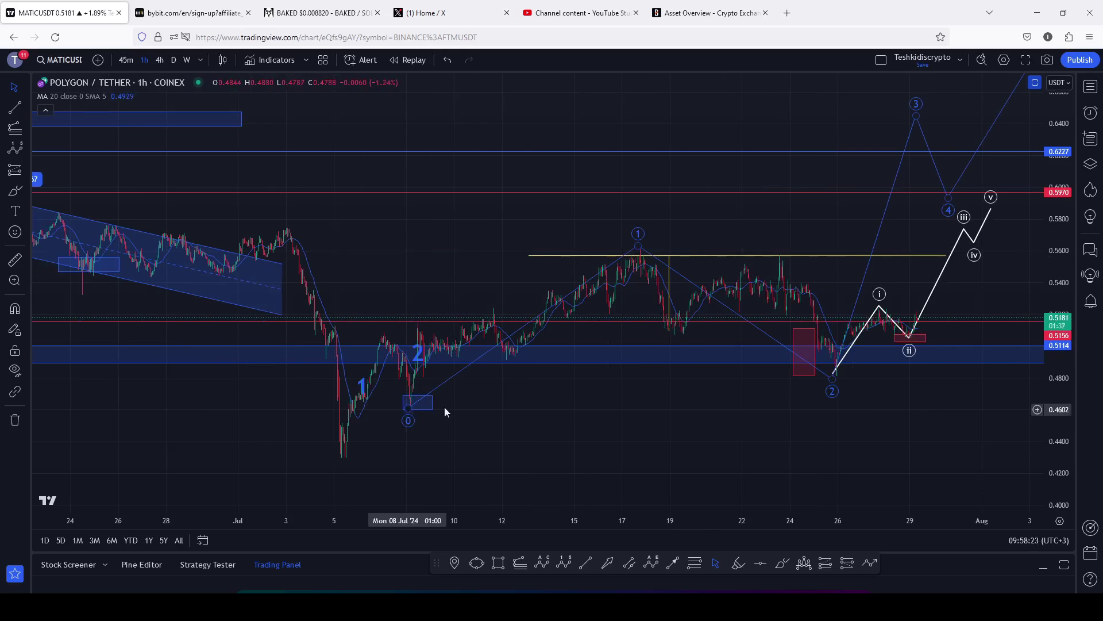
scroll(557, 405, "up", 2)
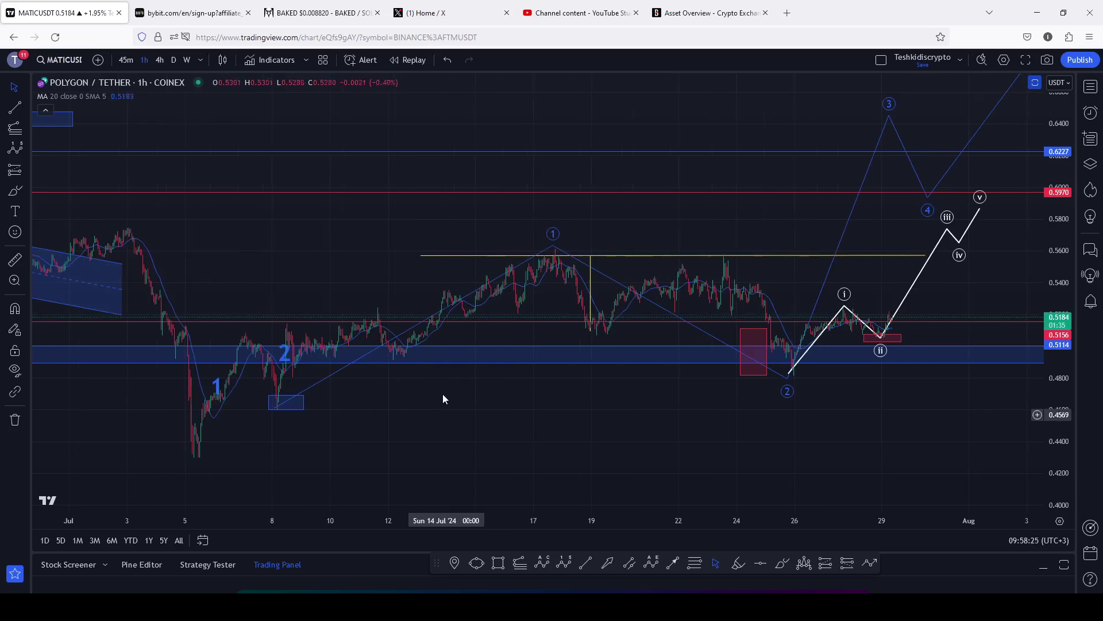
left_click_drag(443, 399, 520, 412)
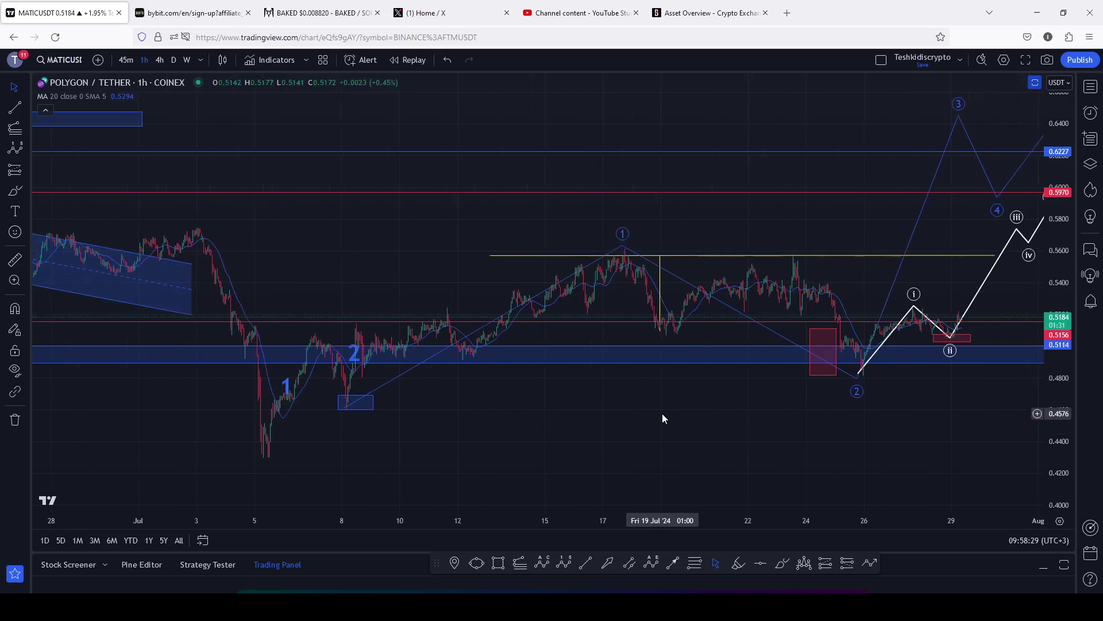
scroll(671, 440, "up", 3)
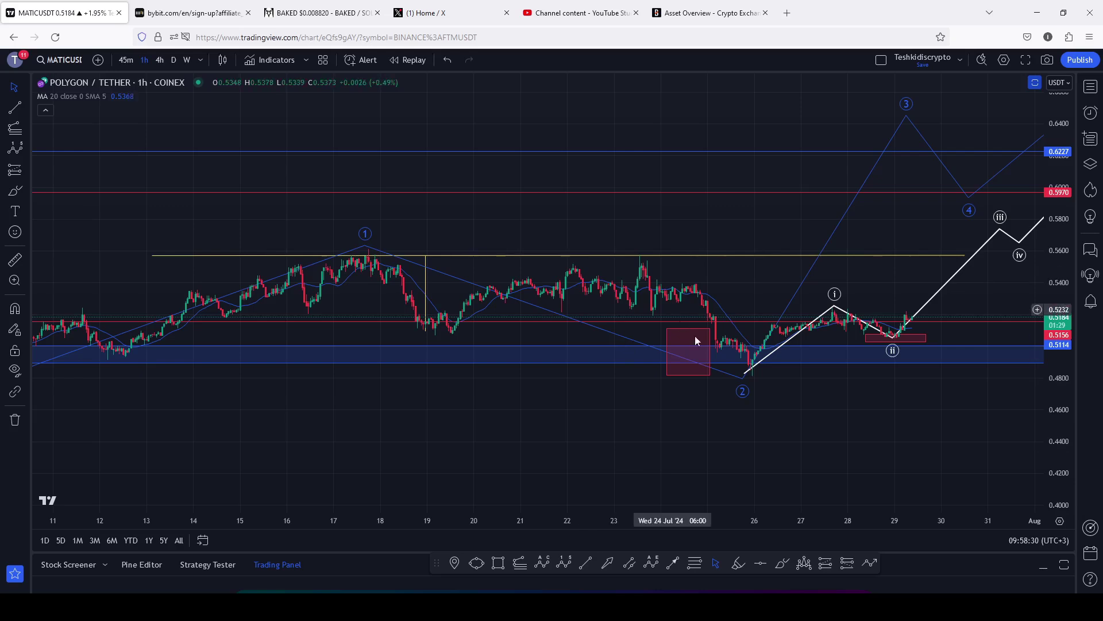
left_click_drag(872, 438, 785, 461)
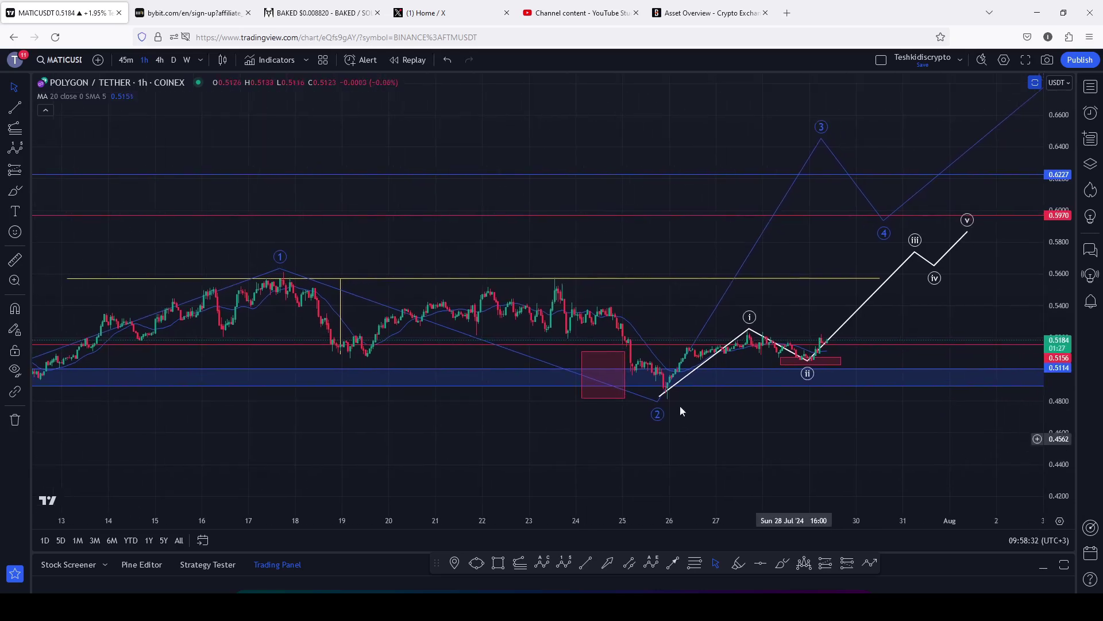
- Widen the pink box past the wave 2 low, brush a blue zigzag inside it, and circle wave 3
left_click_drag(625, 374, 706, 384)
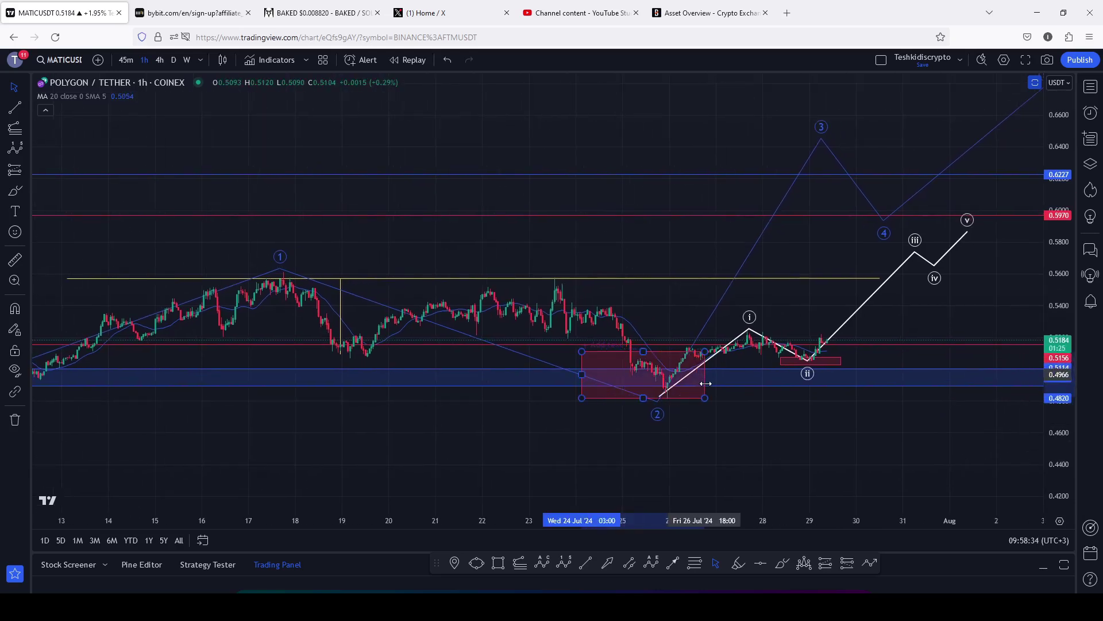
left_click(781, 563)
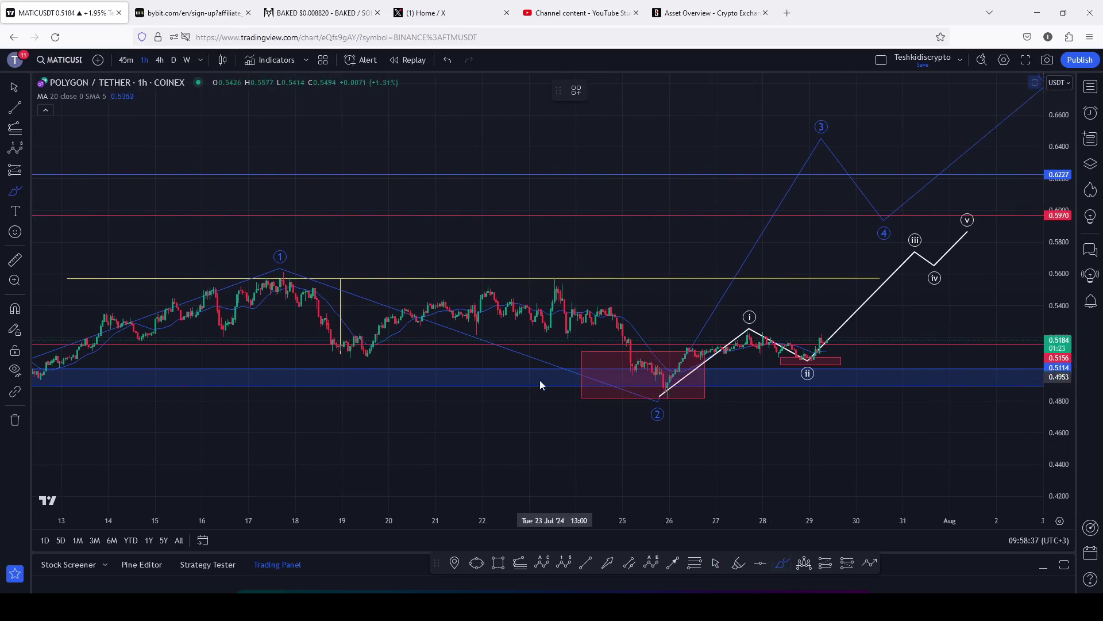
mouse_move(582, 397)
left_mouse_down()
mouse_move(612, 358)
mouse_move(627, 379)
mouse_move(649, 371)
mouse_move(689, 397)
left_mouse_up()
key("ctrl+z")
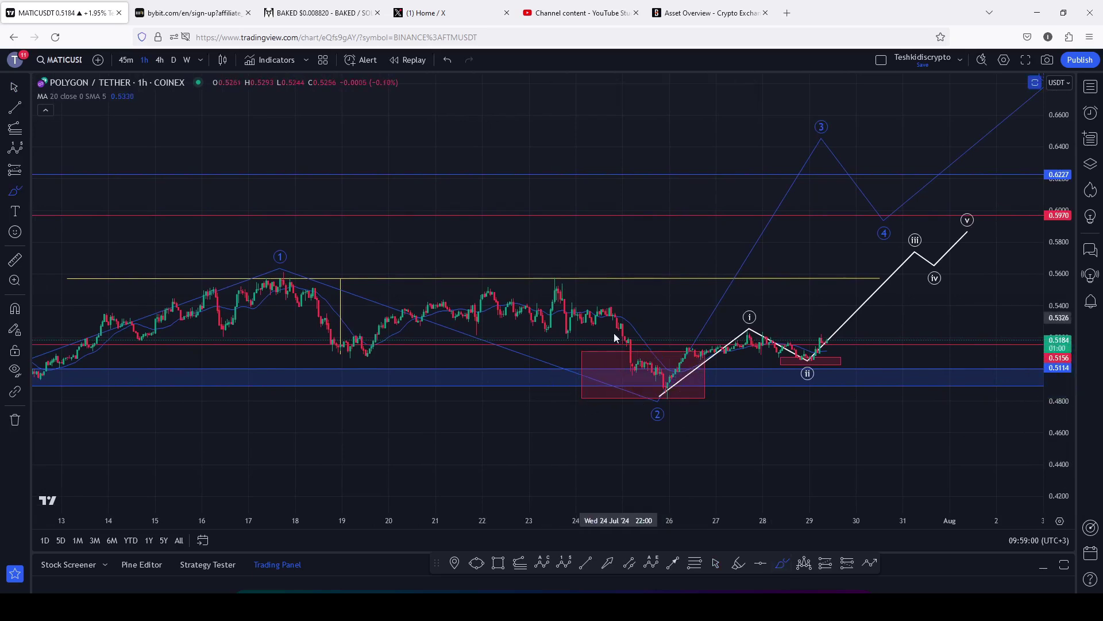
mouse_move(581, 398)
left_mouse_down()
mouse_move(611, 353)
mouse_move(646, 406)
mouse_move(668, 355)
left_mouse_up()
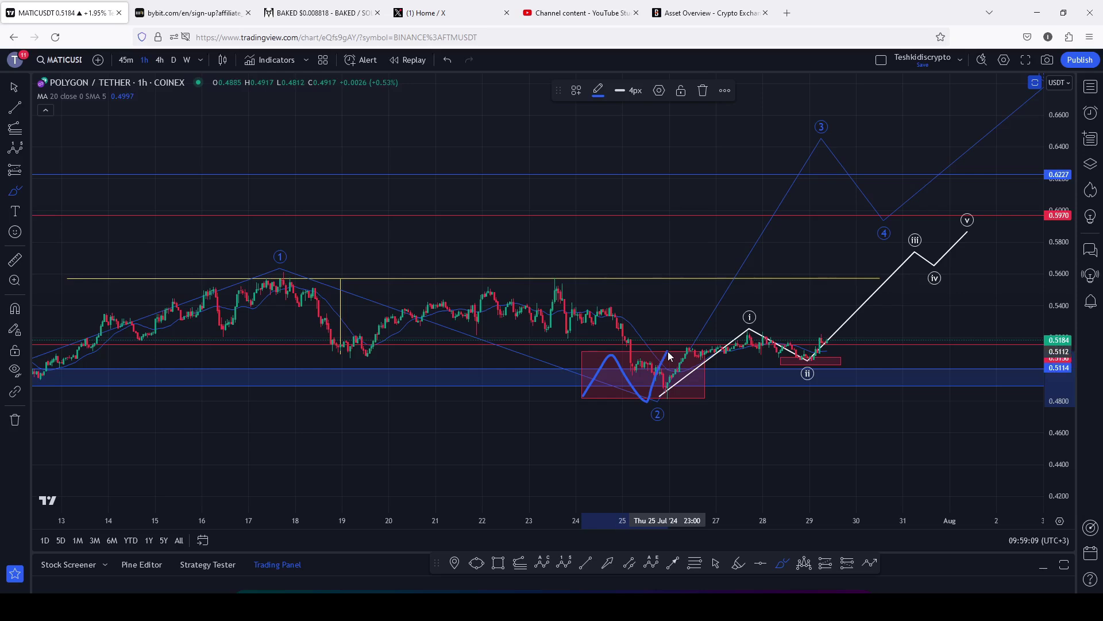
mouse_move(837, 93)
left_mouse_down()
mouse_move(802, 100)
mouse_move(801, 178)
mouse_move(865, 156)
mouse_move(849, 99)
mouse_move(836, 96)
left_mouse_up()
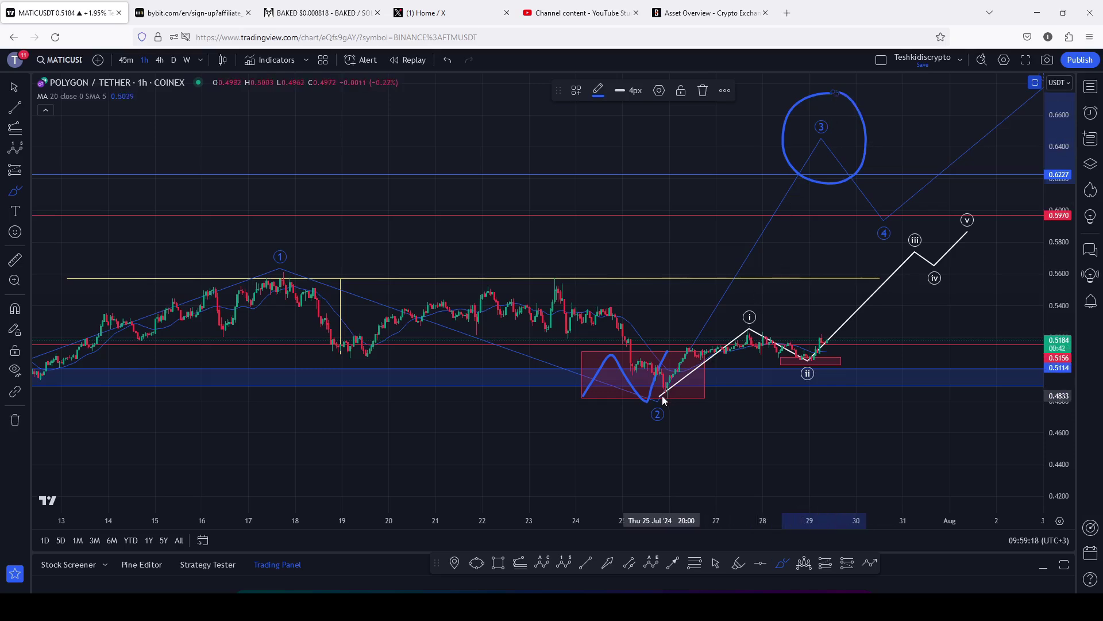
- Trace the wave path in blue from wave 2 to v, circle v, and add two rings around wave 3
mouse_move(662, 396)
left_mouse_down()
mouse_move(732, 338)
mouse_move(810, 358)
mouse_move(849, 319)
left_mouse_up()
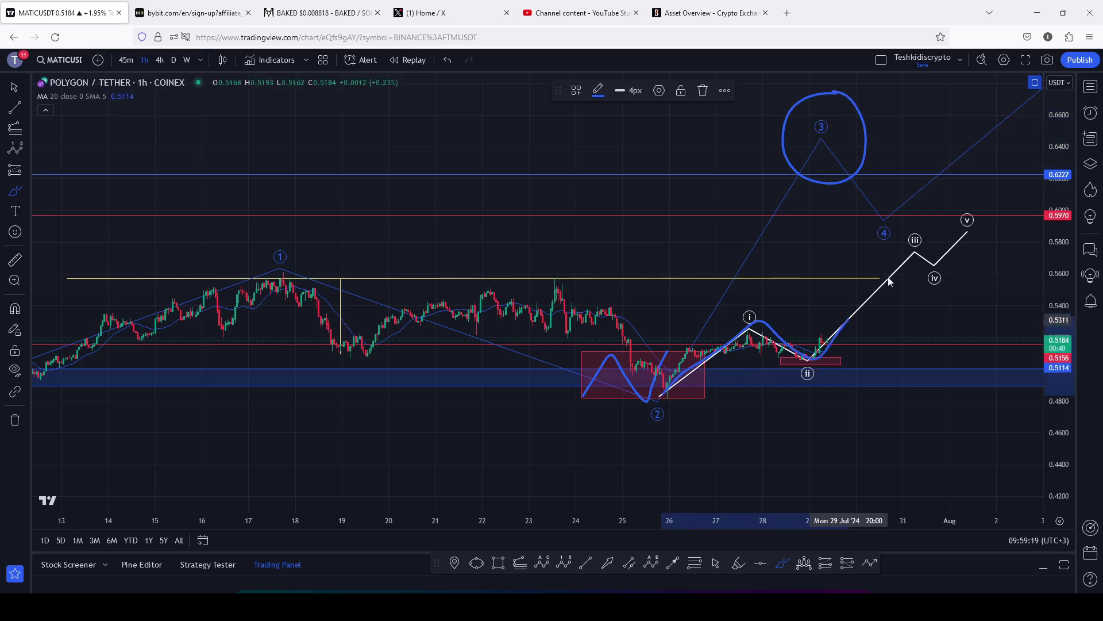
mouse_move(889, 282)
left_mouse_down()
mouse_move(917, 249)
mouse_move(943, 262)
mouse_move(981, 207)
left_mouse_up()
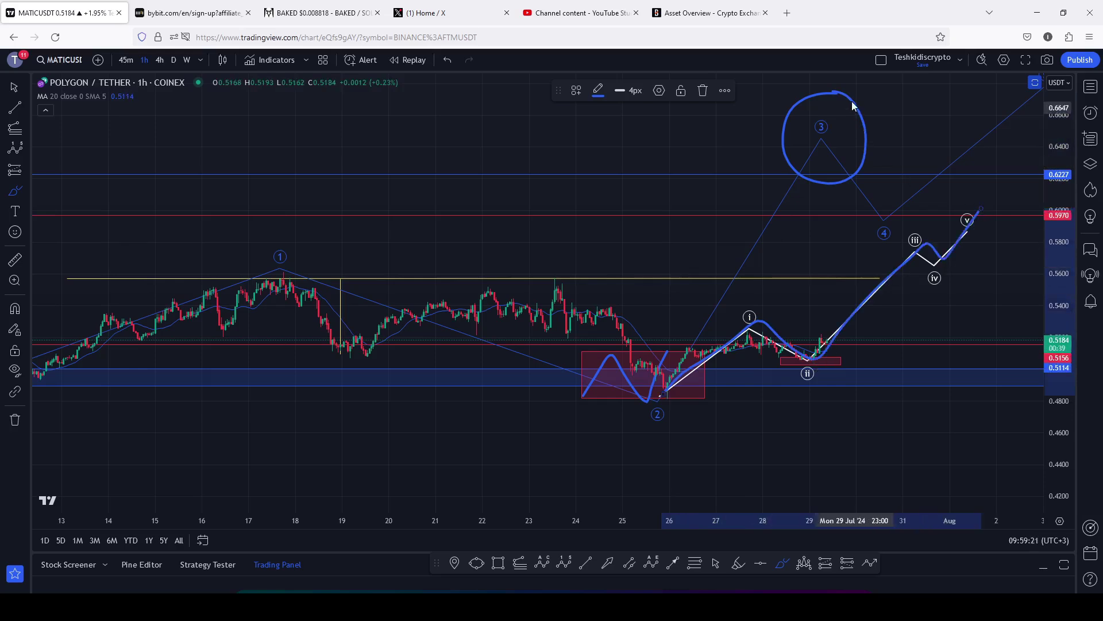
mouse_move(852, 105)
left_mouse_down()
mouse_move(887, 149)
mouse_move(839, 199)
mouse_move(787, 88)
mouse_move(785, 103)
left_mouse_up()
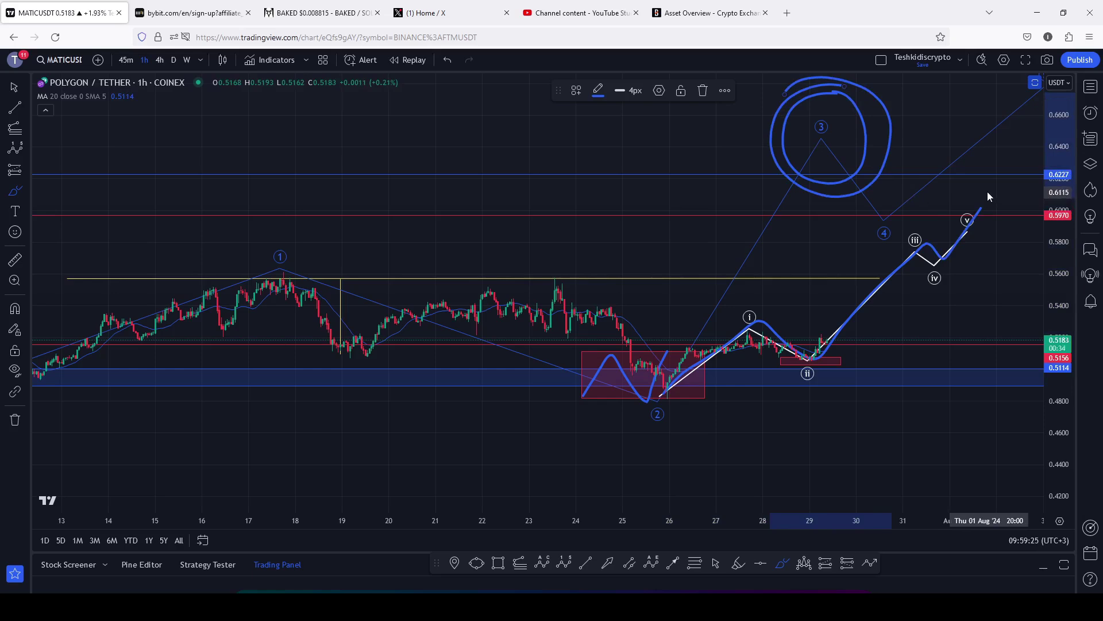
mouse_move(987, 191)
left_mouse_down()
mouse_move(947, 229)
mouse_move(991, 249)
mouse_move(1000, 207)
mouse_move(982, 192)
left_mouse_up()
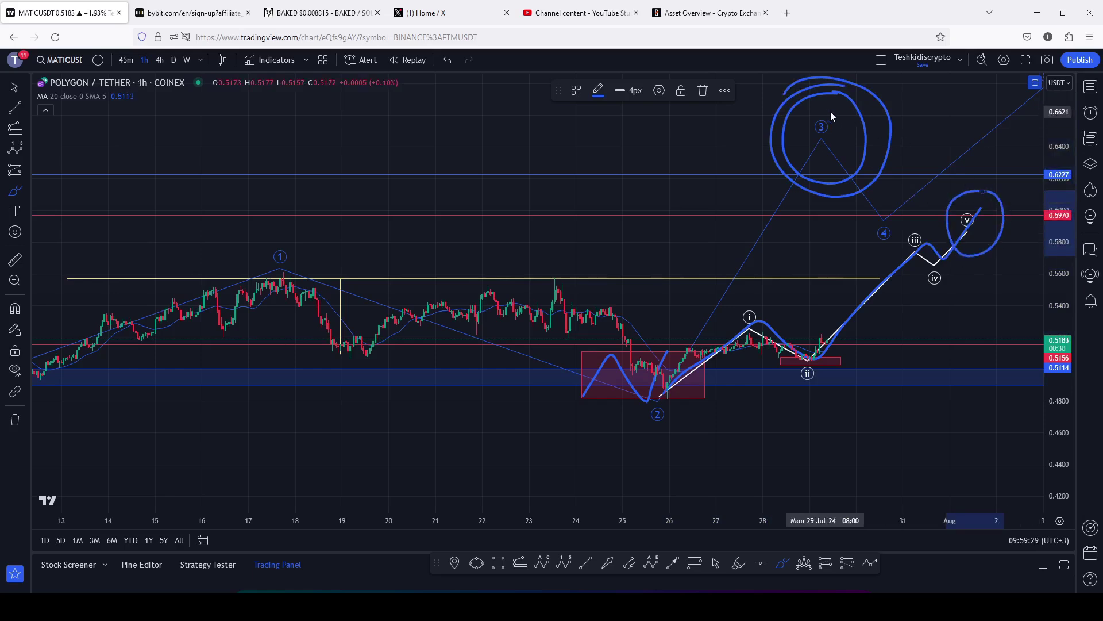
mouse_move(825, 101)
left_mouse_down()
mouse_move(802, 154)
mouse_move(835, 161)
mouse_move(830, 102)
mouse_move(819, 100)
left_mouse_up()
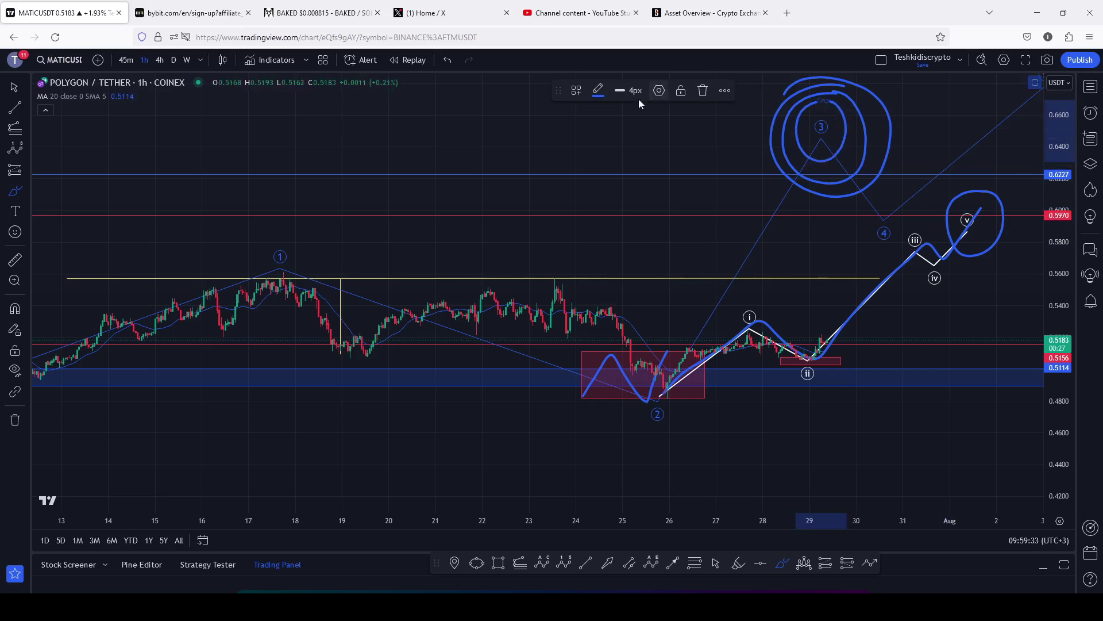
- Undo three times to remove the blue i–v trace, the wave v circle and the extra wave 3 rings
left_click(448, 59)
left_click(447, 60)
left_click(447, 60)
left_click(448, 60)
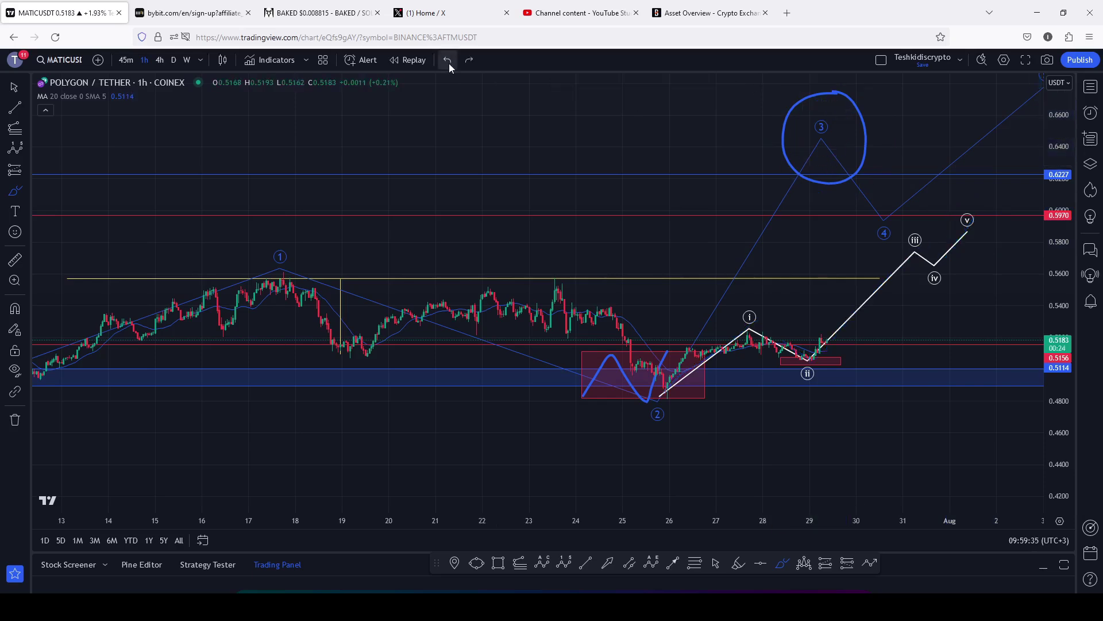
left_click(448, 60)
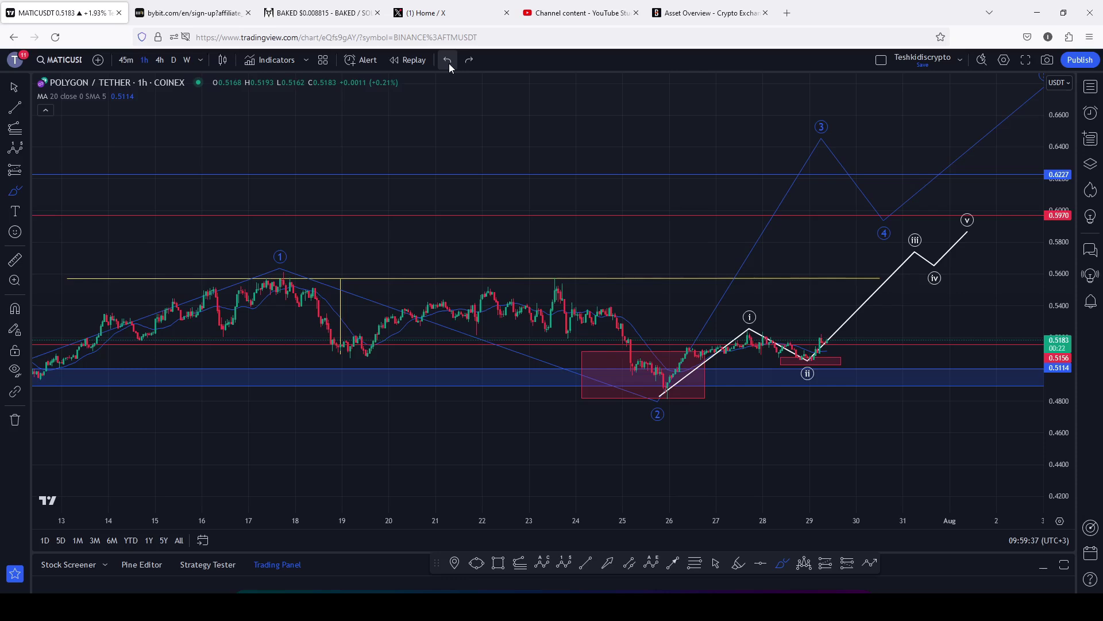